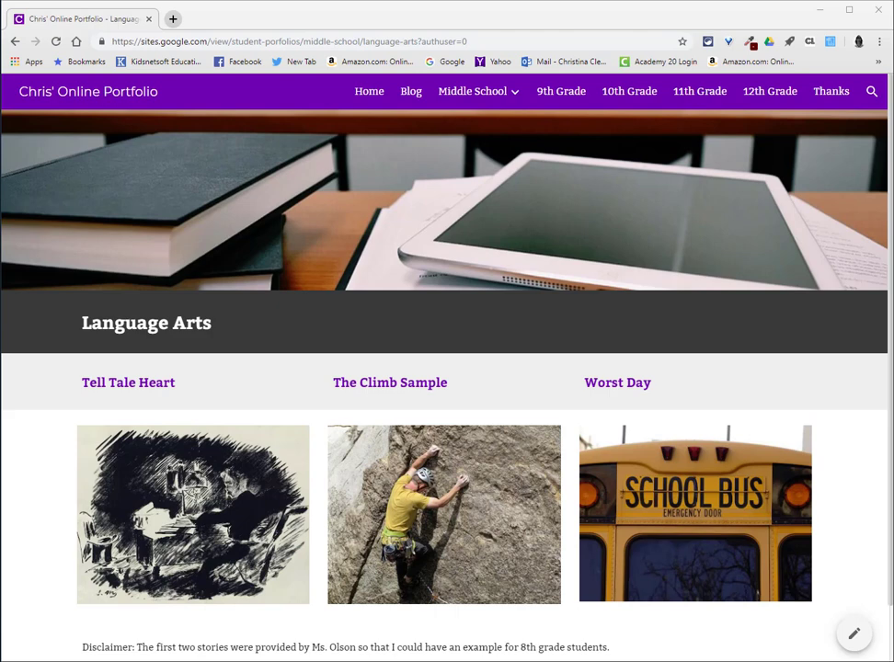
- View the document linked from the Tell Tale Heart picture, and return to the sample Language Arts page
left_click(118, 510)
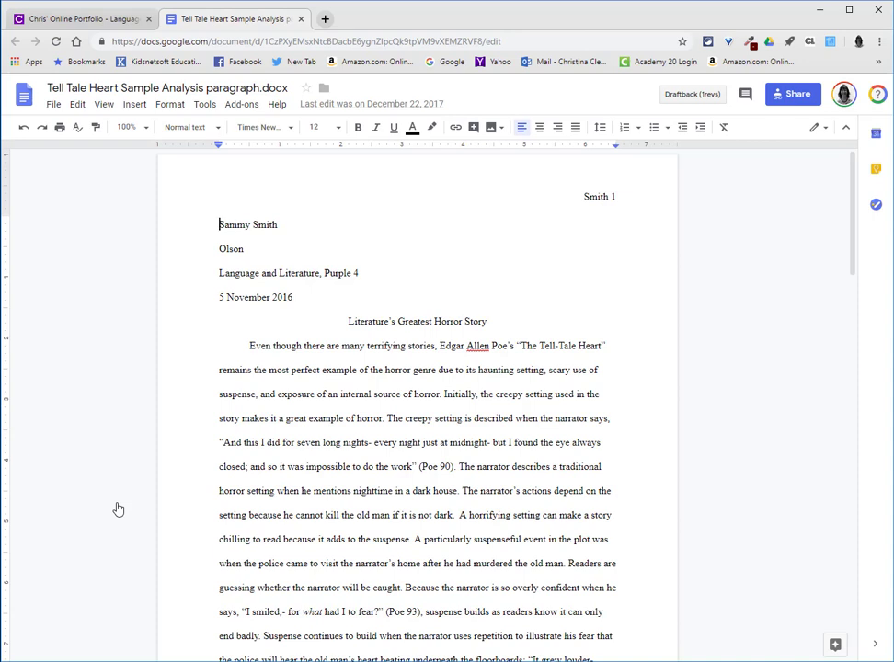
left_click(87, 19)
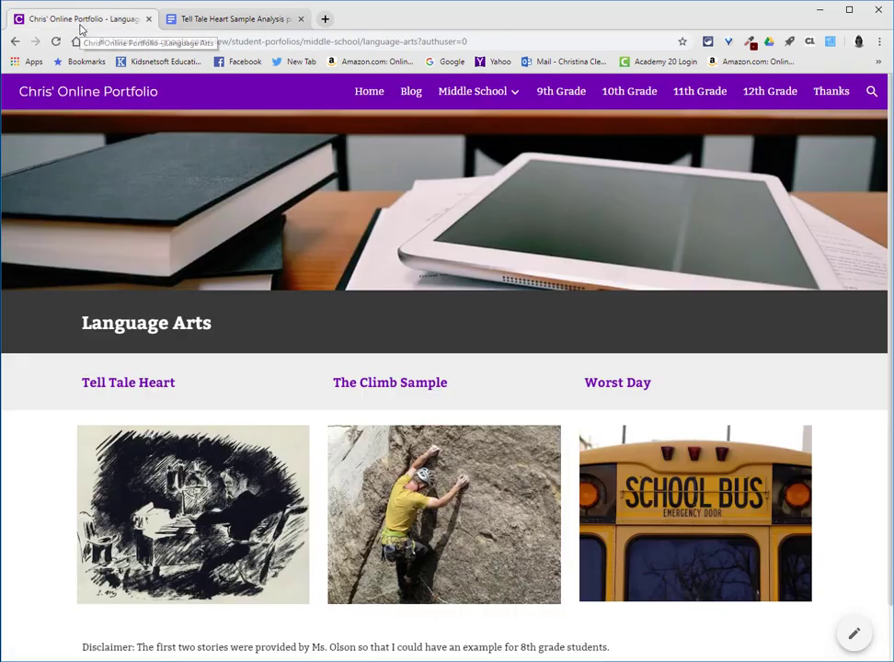
- Open the student account's Google Drive in a new browser tab
left_click(325, 19)
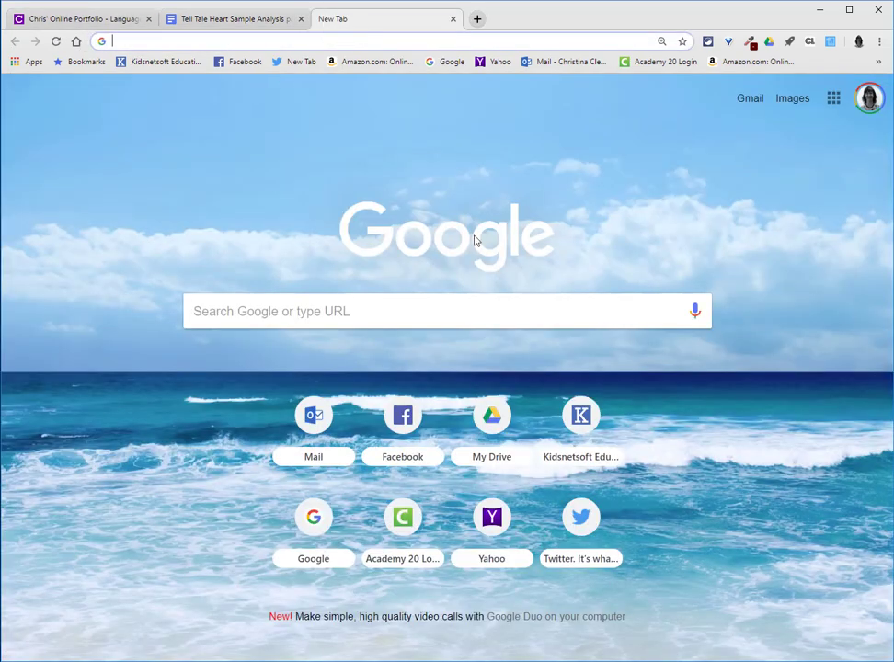
left_click(869, 97)
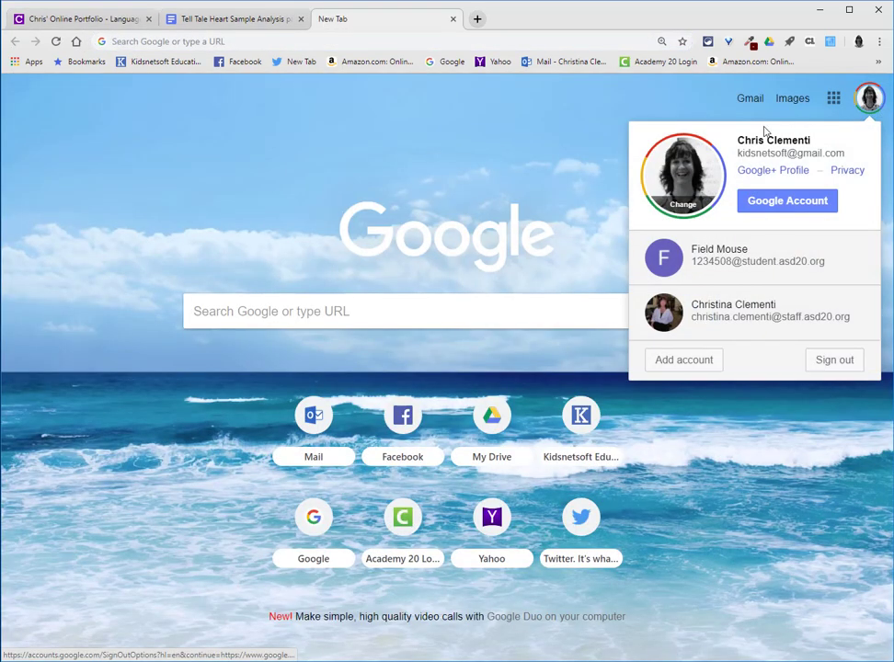
left_click(703, 261)
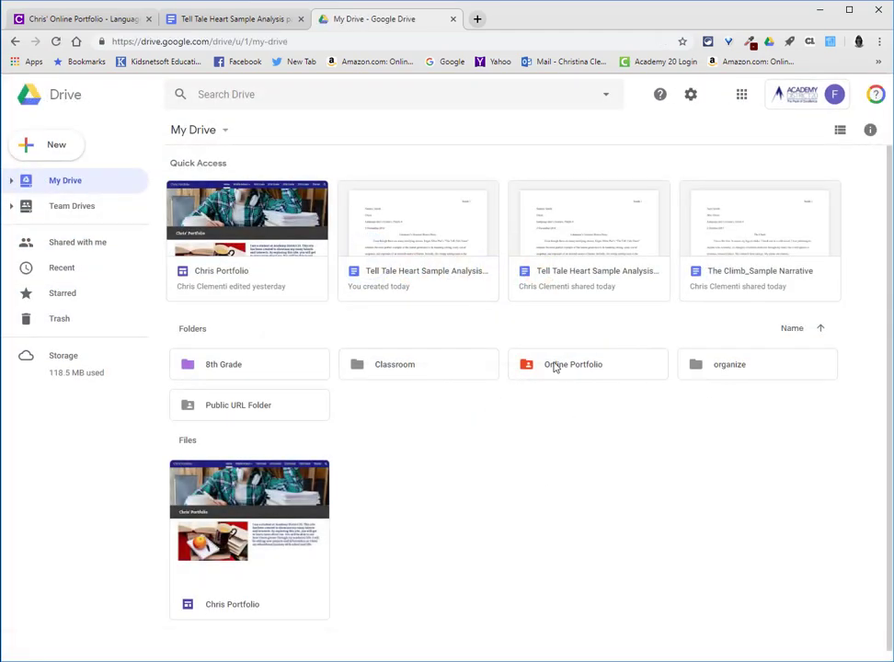
- Open the Lang and Lit folder inside Online Portfolio > Middle School and show its files as a list
double_click(555, 366)
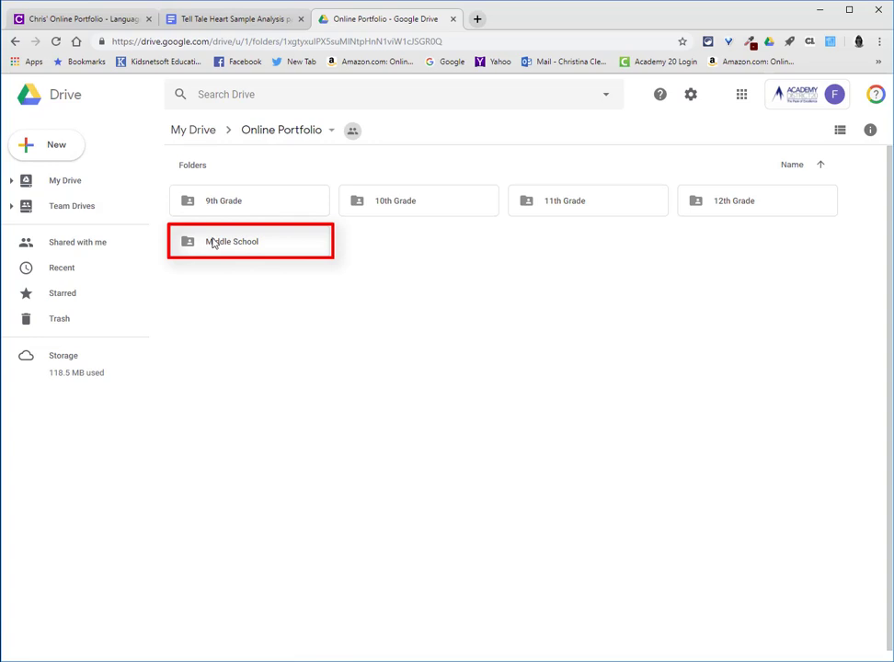
double_click(213, 242)
left_click(729, 202)
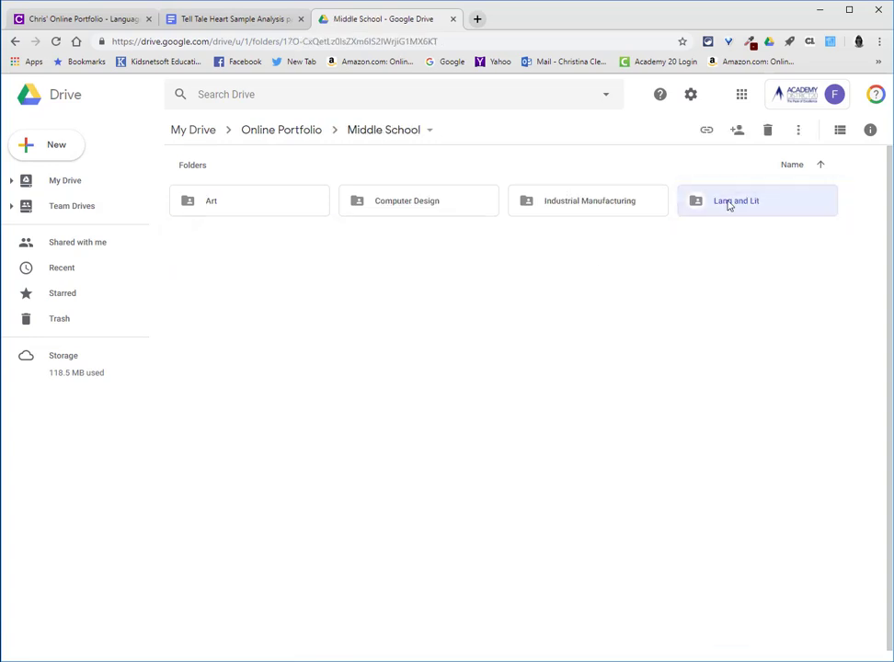
double_click(729, 204)
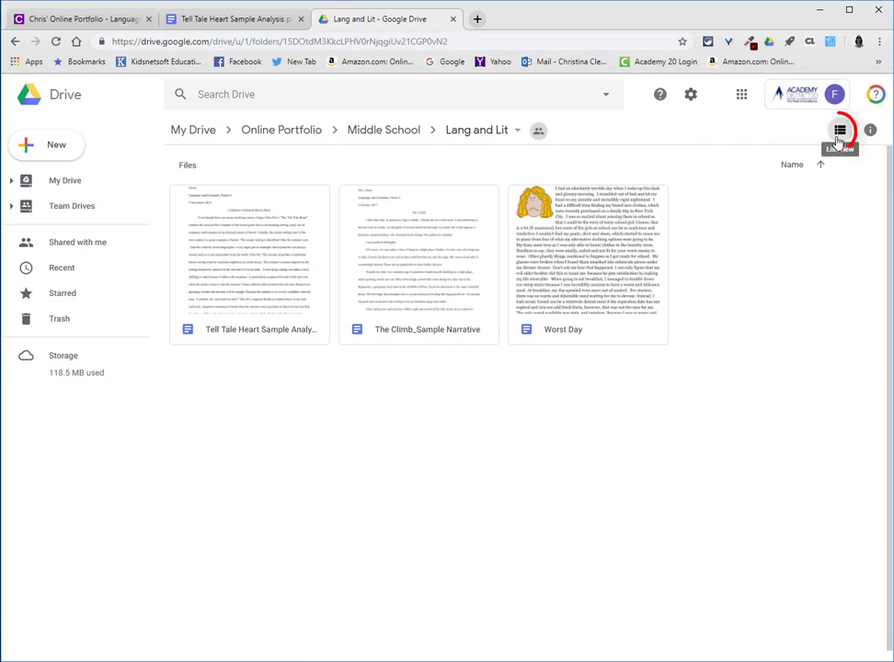
left_click(839, 131)
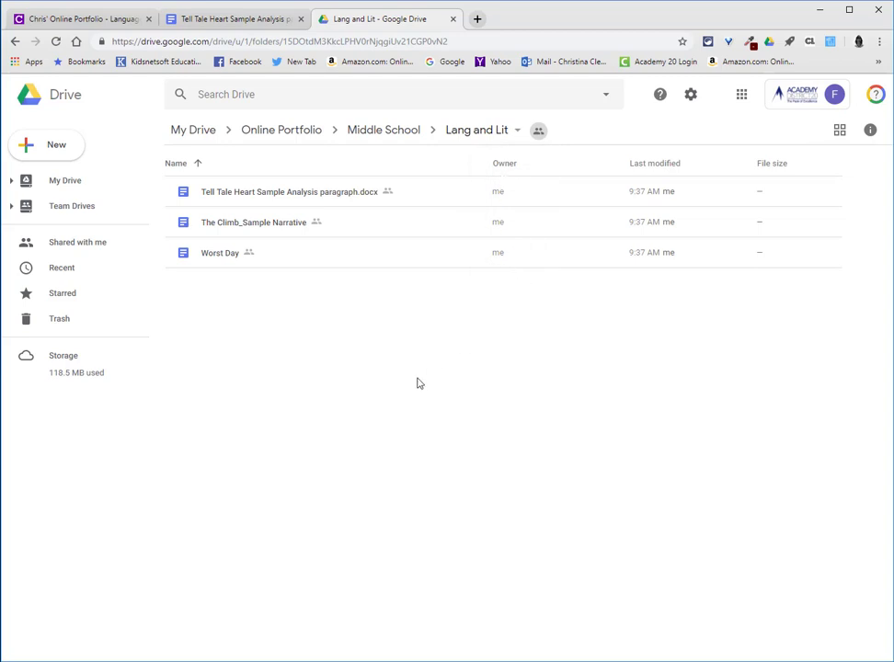
- Open the portfolio site for editing in new Google Sites from the student account in another browser tab
key("ctrl+t")
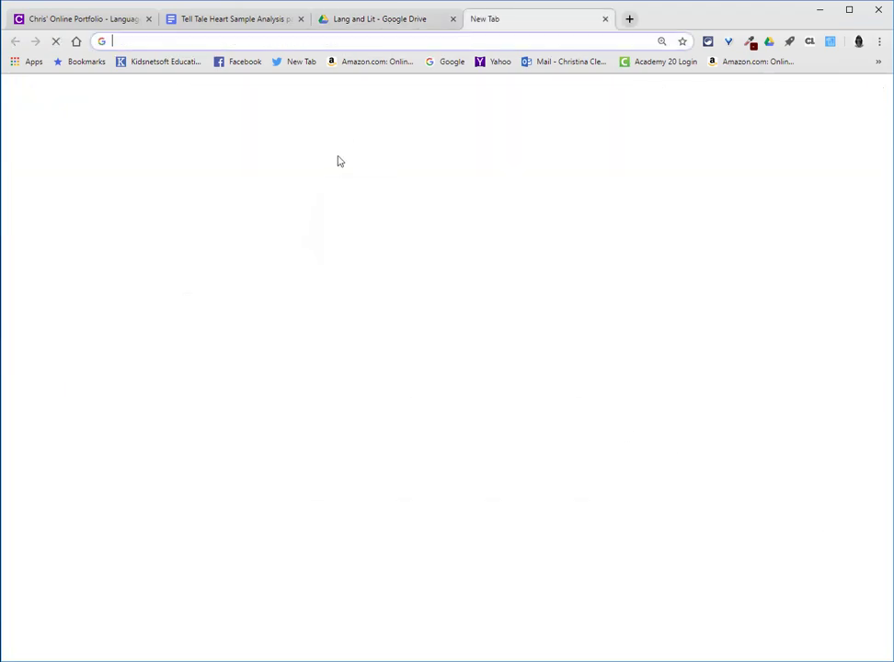
left_click(862, 99)
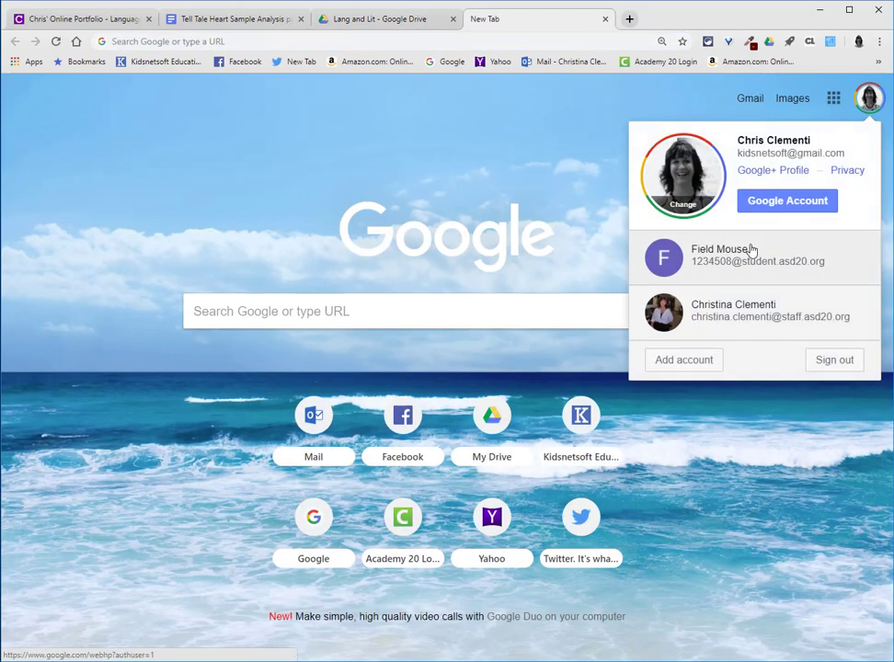
left_click(686, 260)
left_click(822, 98)
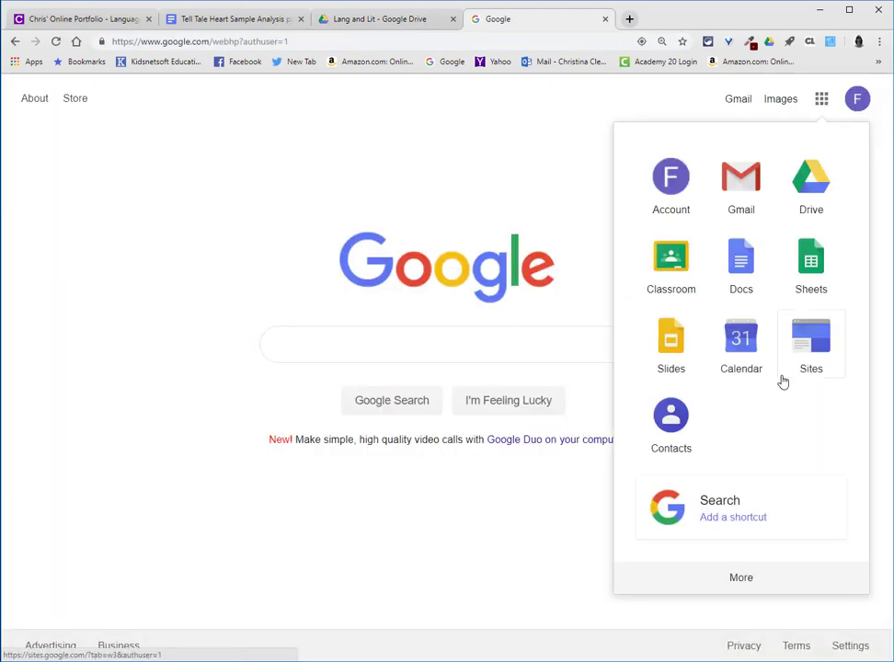
left_click(782, 382)
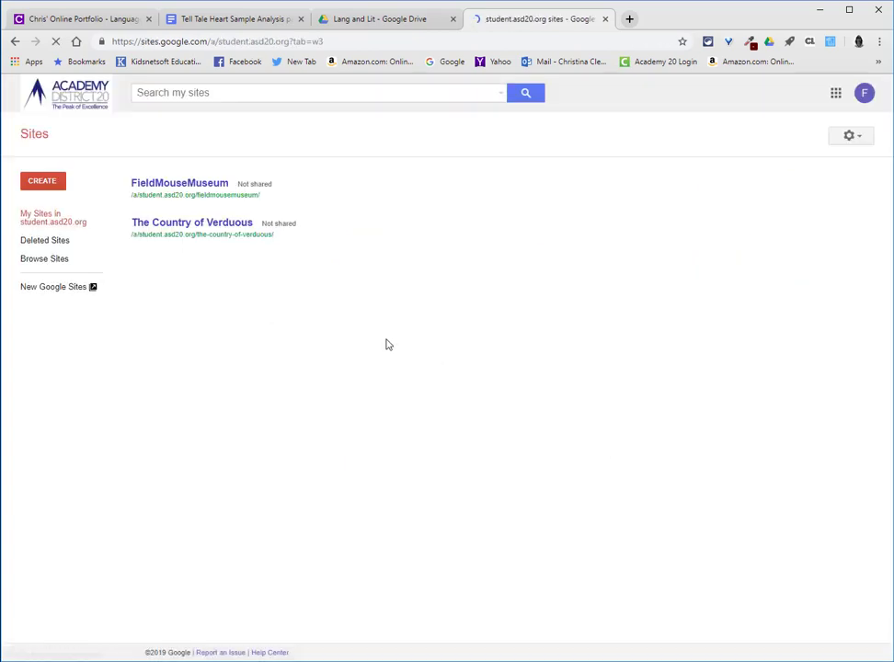
left_click(61, 289)
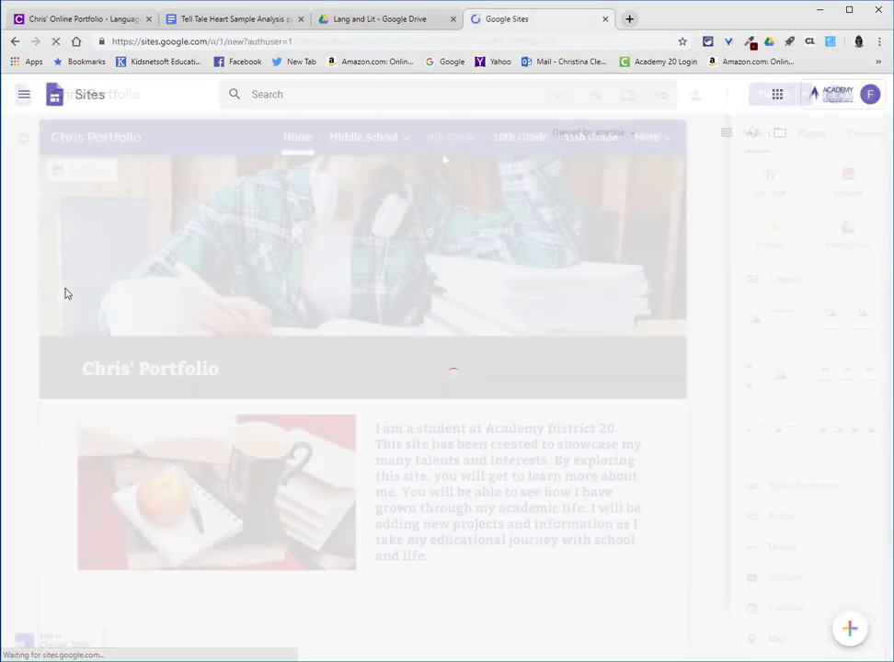
- Add a subpage named "Lang and LIt" under the Middle School page
mouse_move(358, 150)
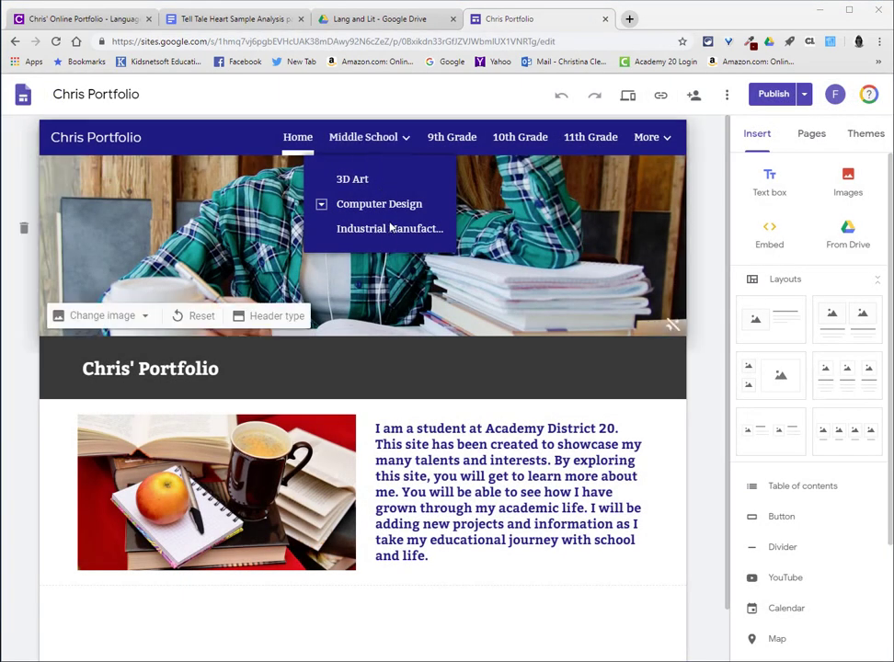
left_click(811, 136)
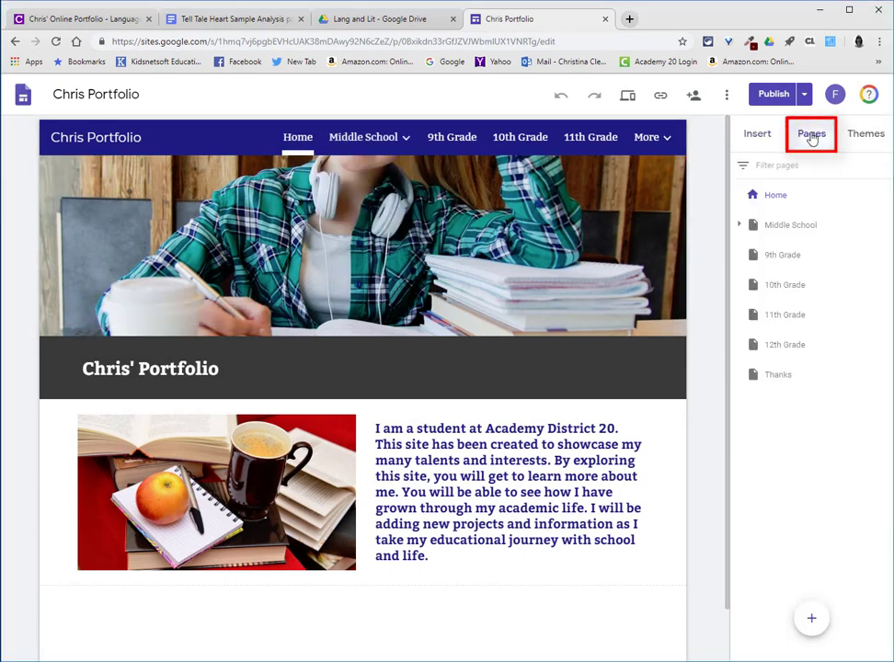
mouse_move(742, 225)
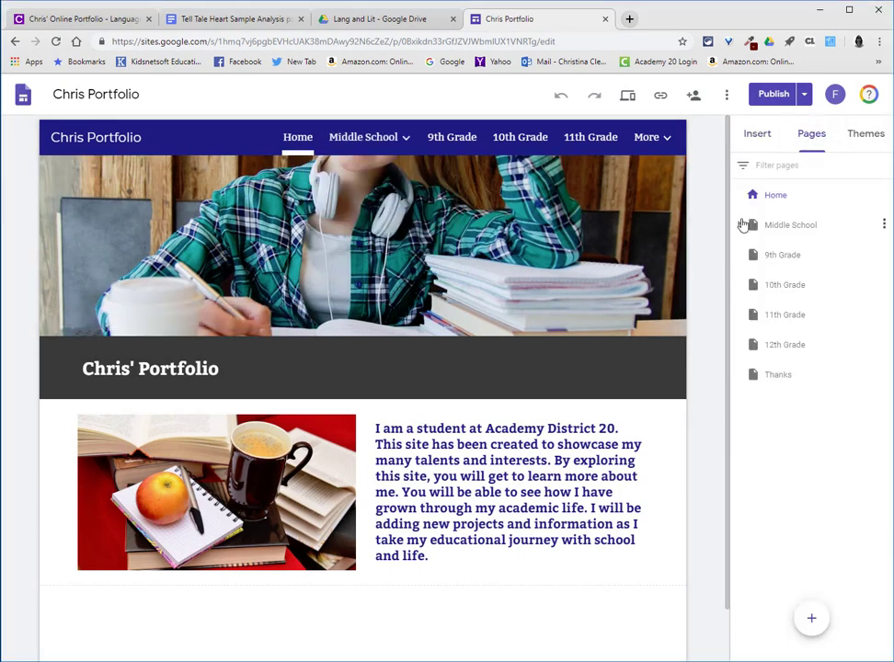
left_click(882, 226)
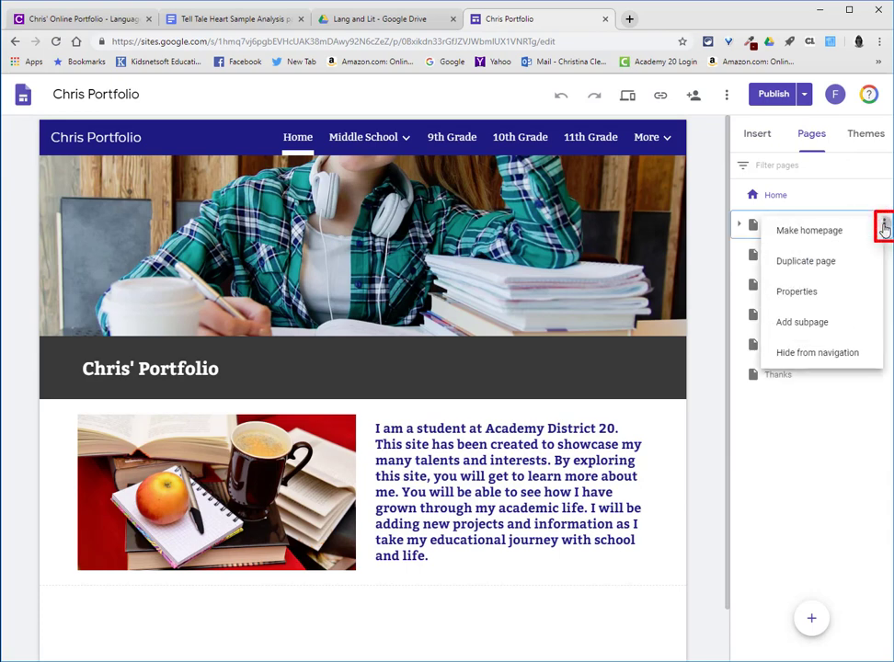
left_click(841, 322)
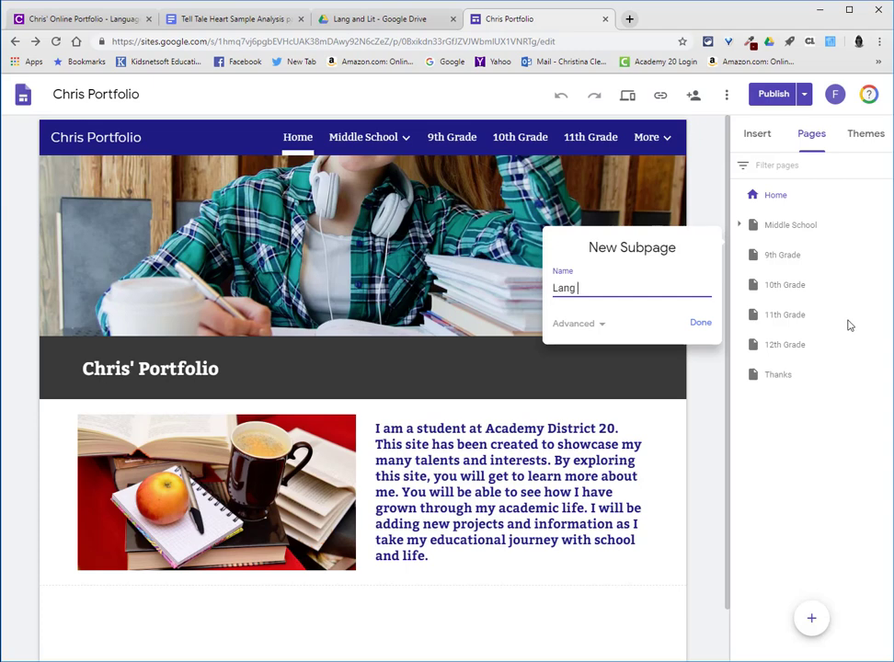
type("Lang and LIt")
key("Return")
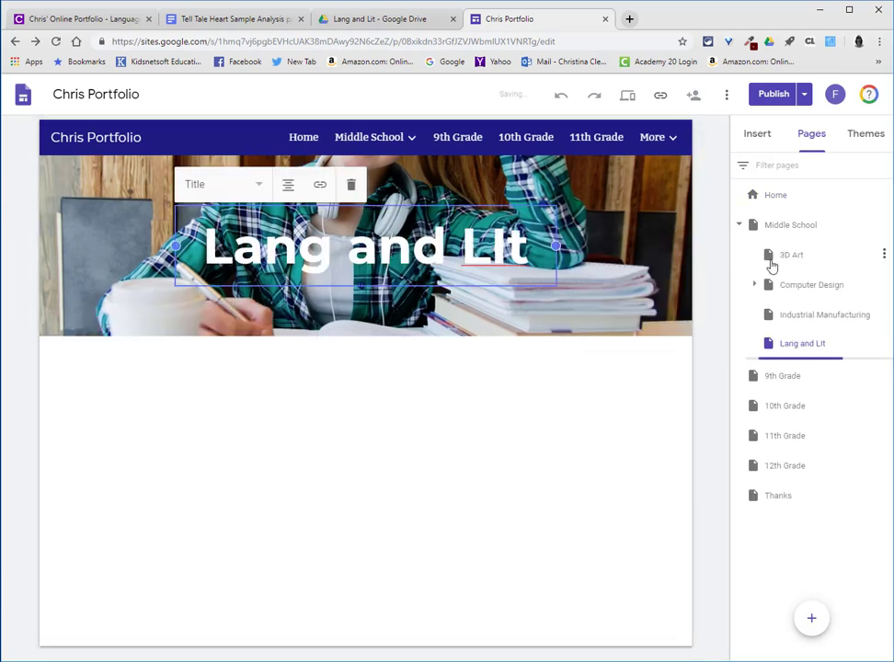
- Correct the new subpage's name to "Lang and Lit" in its properties
left_click(881, 346)
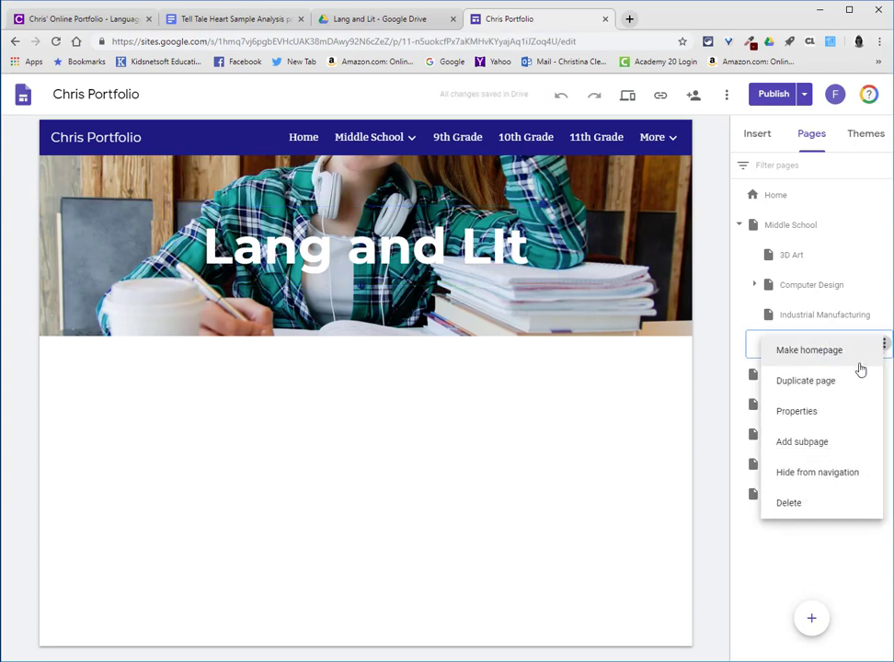
left_click(809, 410)
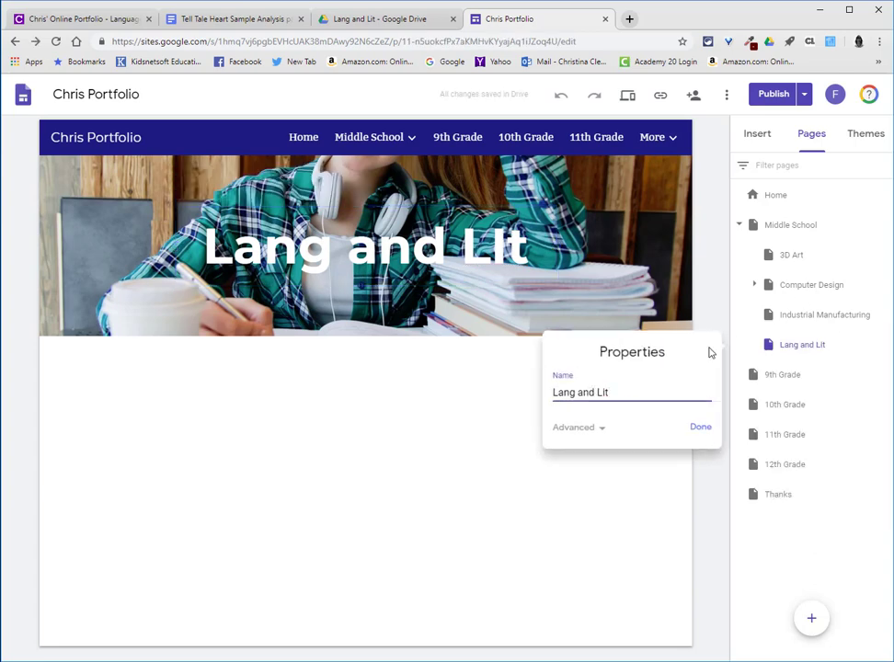
left_click(700, 428)
- Delete the title text from the new page's header banner
left_click(392, 204)
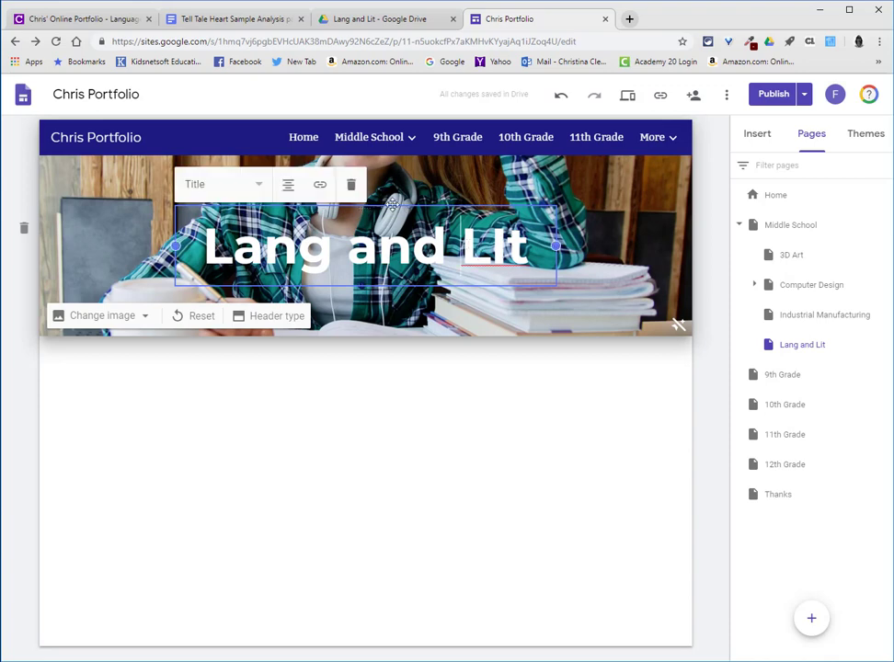
left_click(350, 183)
- Add a text box reading "Lang and Lit" in Heading style below the banner and give its section the Emphasis 2 style
left_click(757, 133)
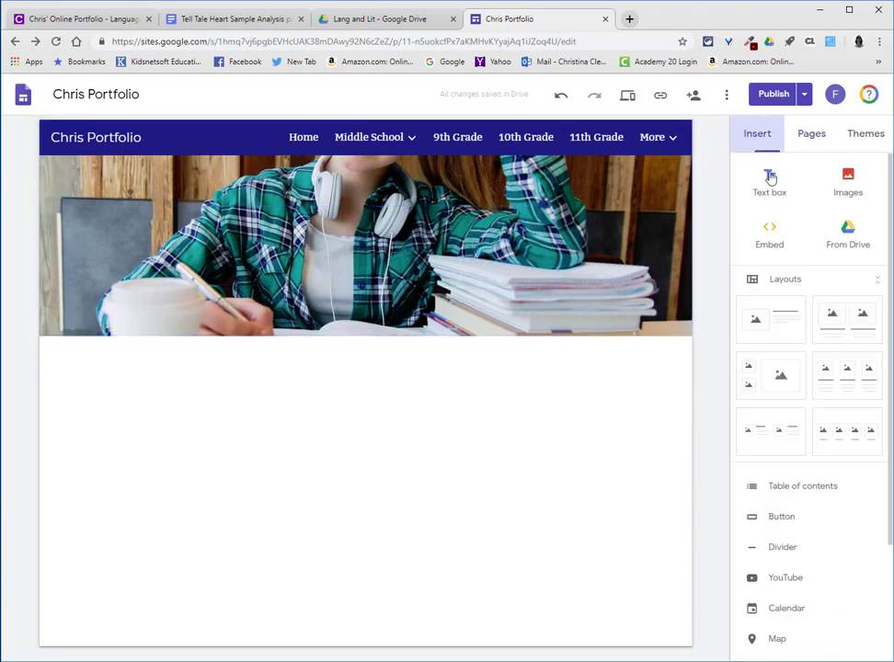
left_click(770, 179)
type("L")
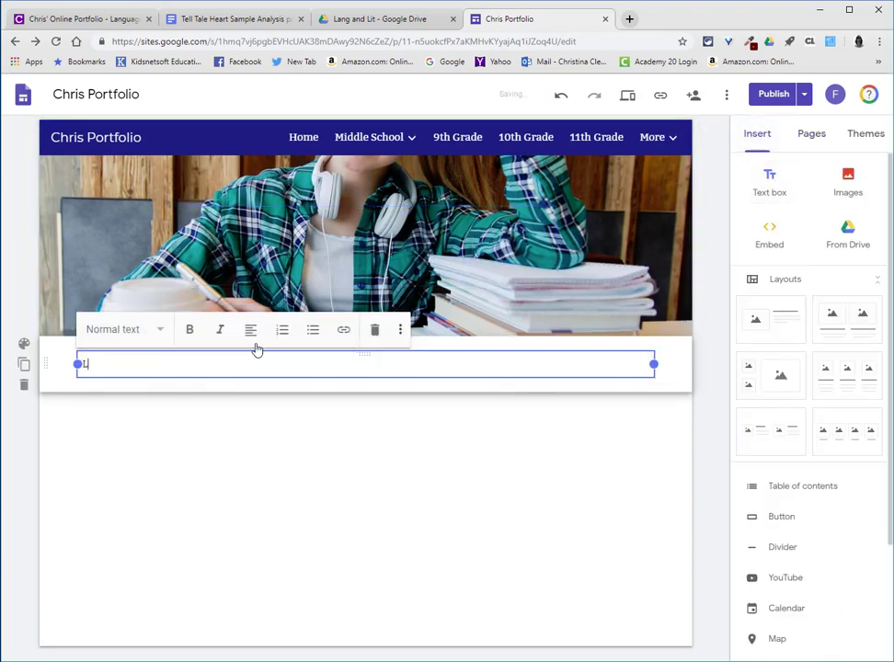
type("ang")
left_click(120, 329)
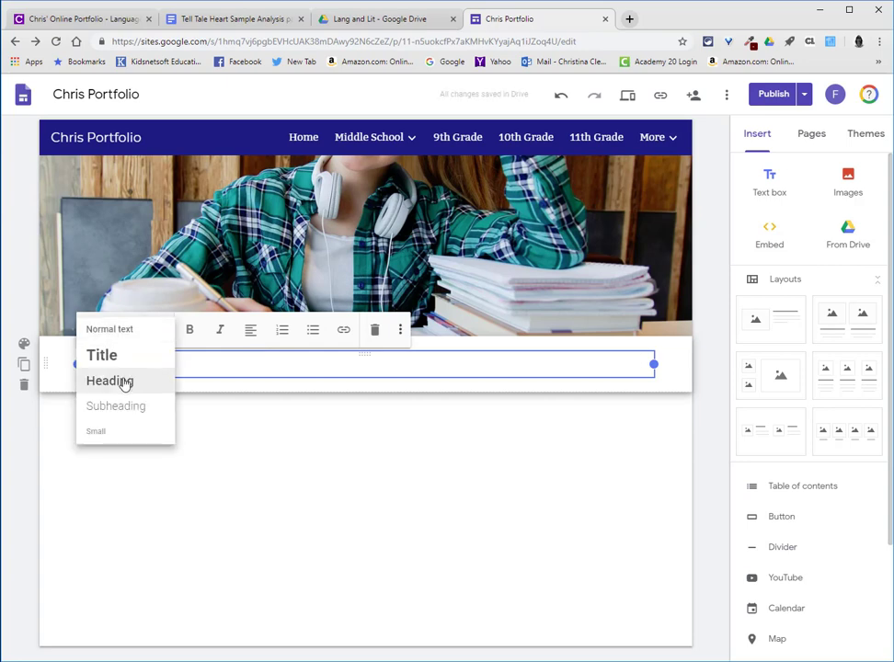
left_click(123, 378)
type("and Lit")
left_click(25, 350)
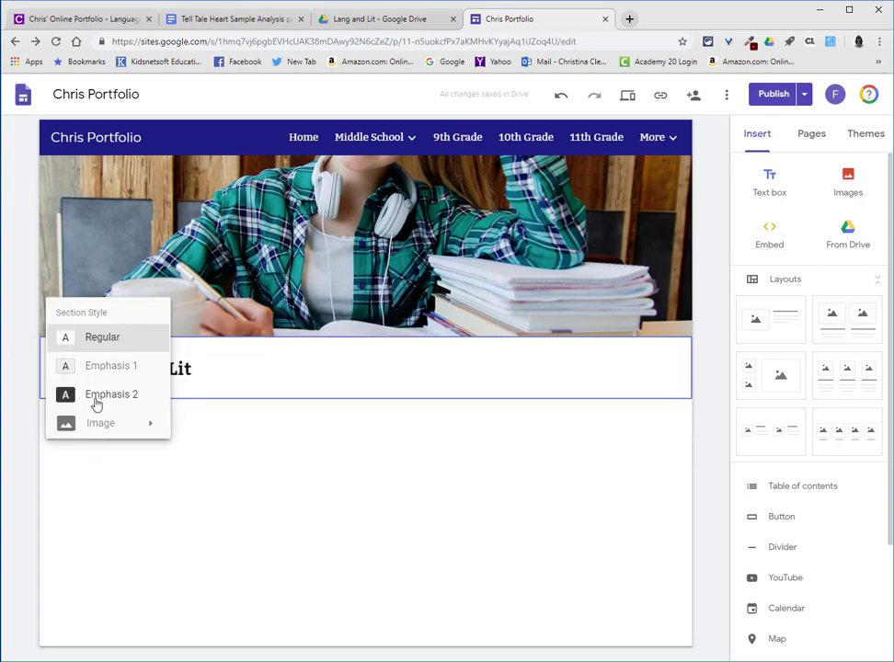
left_click(92, 395)
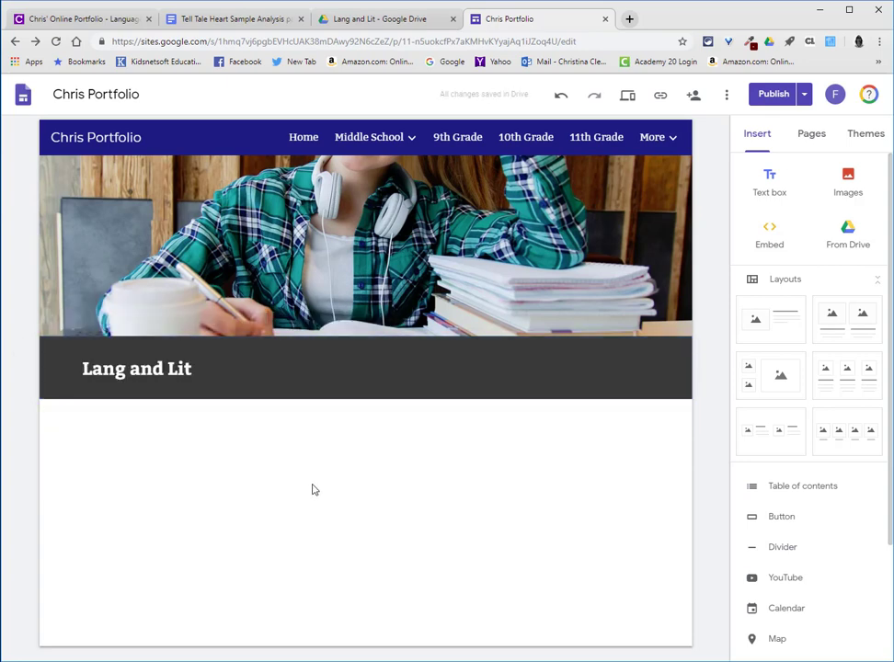
- Search the web images for "Edgar" and insert the black-and-white ink illustration from The Raven below the Lang and Lit heading
left_click(811, 134)
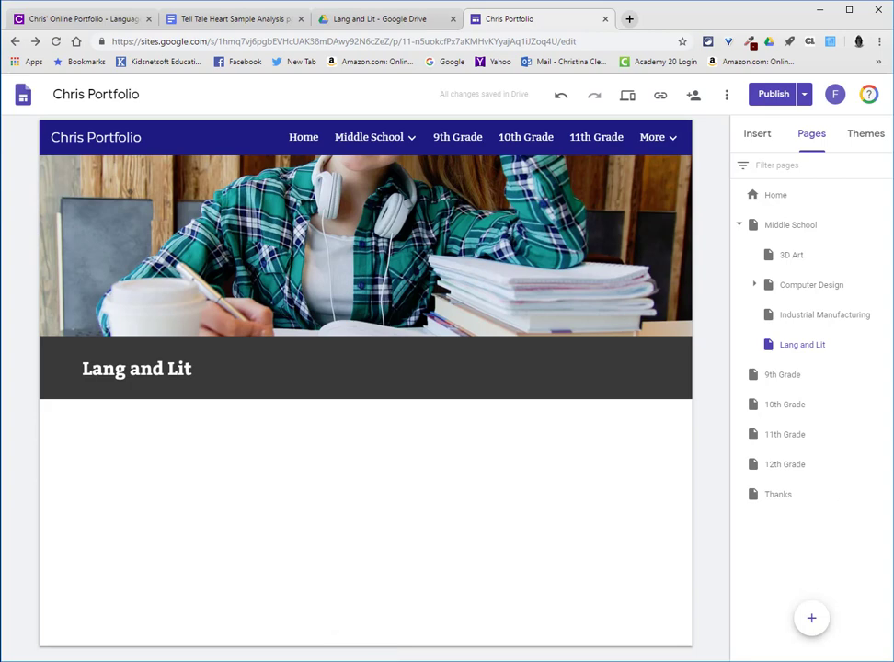
left_click(754, 134)
left_click(850, 183)
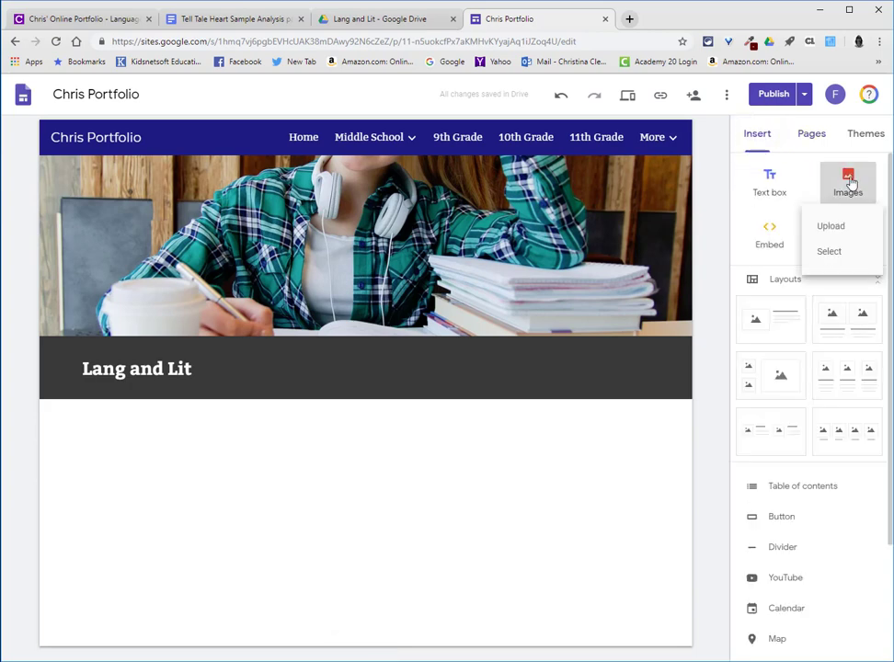
left_click(842, 254)
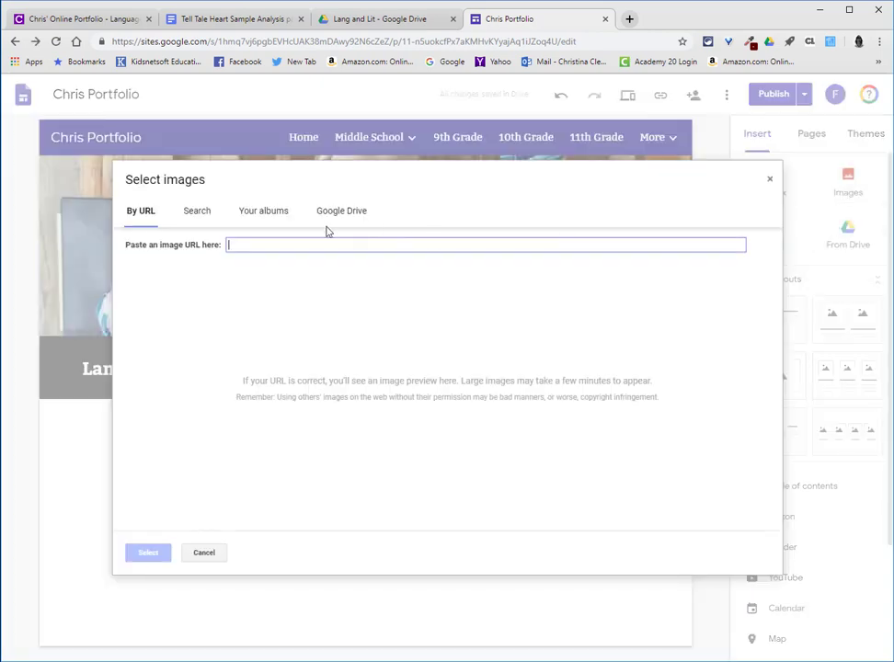
left_click(196, 211)
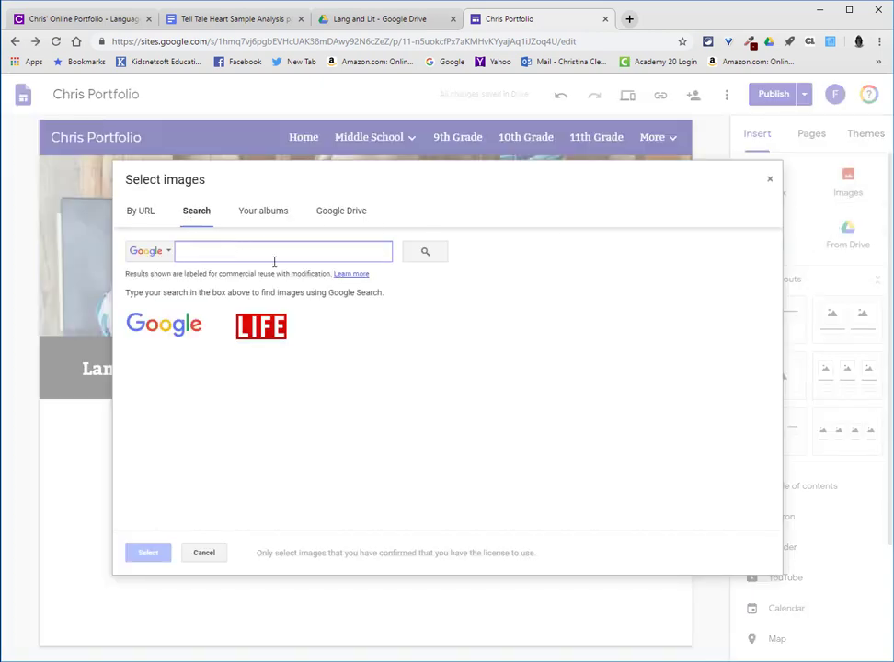
type("Ed")
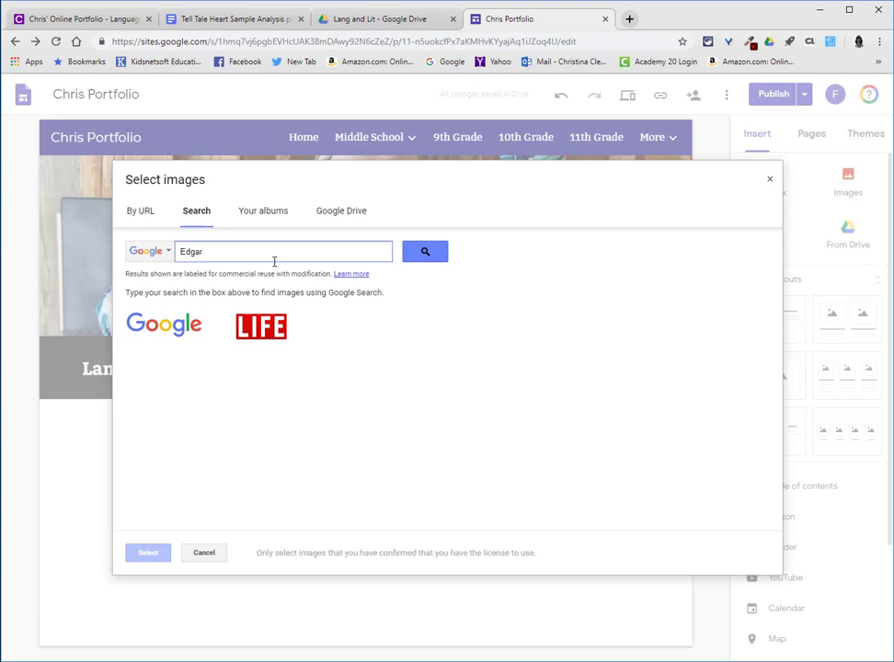
type("gar")
key("Return")
scroll(540, 365, "down", 3)
left_click(382, 427)
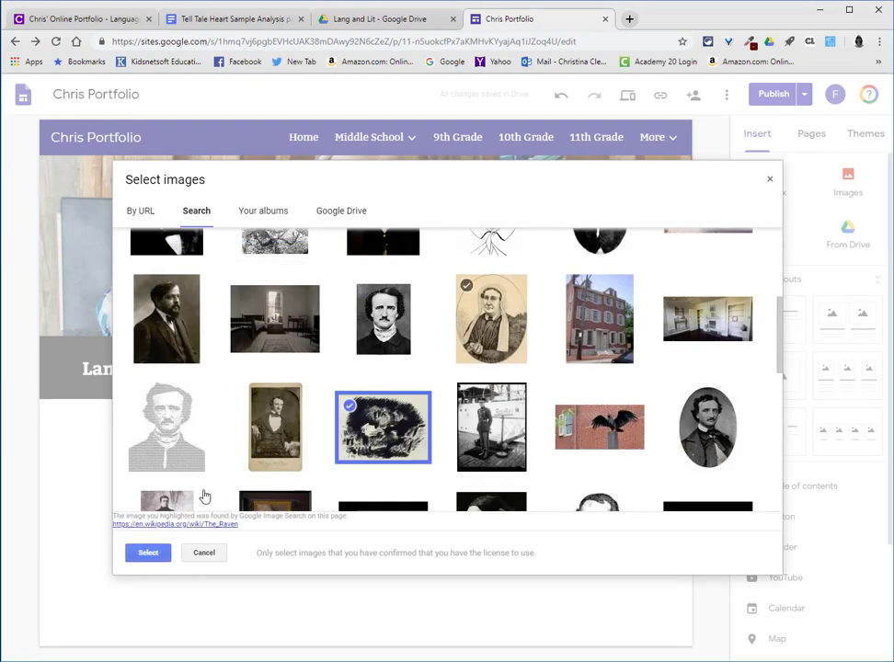
left_click(153, 554)
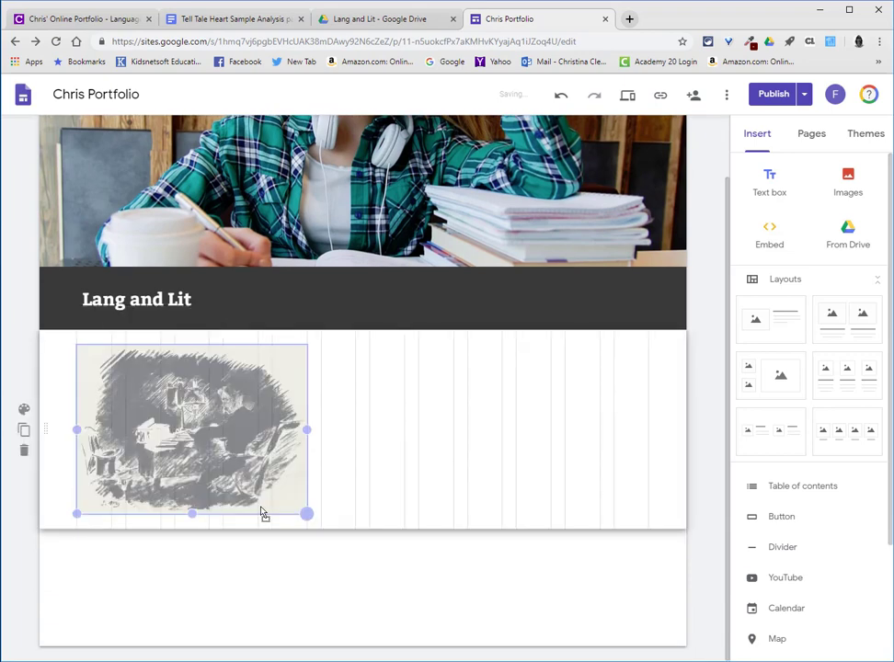
- Narrow the ink illustration to about a third of the content width and add an equally wide text box reading "Tell Tale Heart" above it
mouse_move(261, 507)
left_mouse_down()
mouse_move(249, 510)
mouse_move(257, 514)
left_mouse_up()
left_click(321, 418)
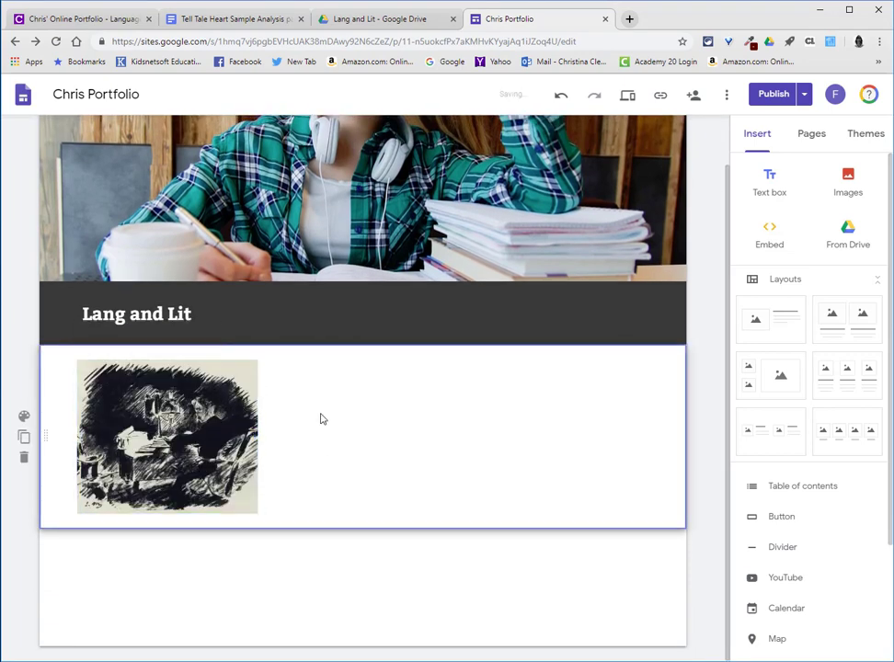
left_click(766, 183)
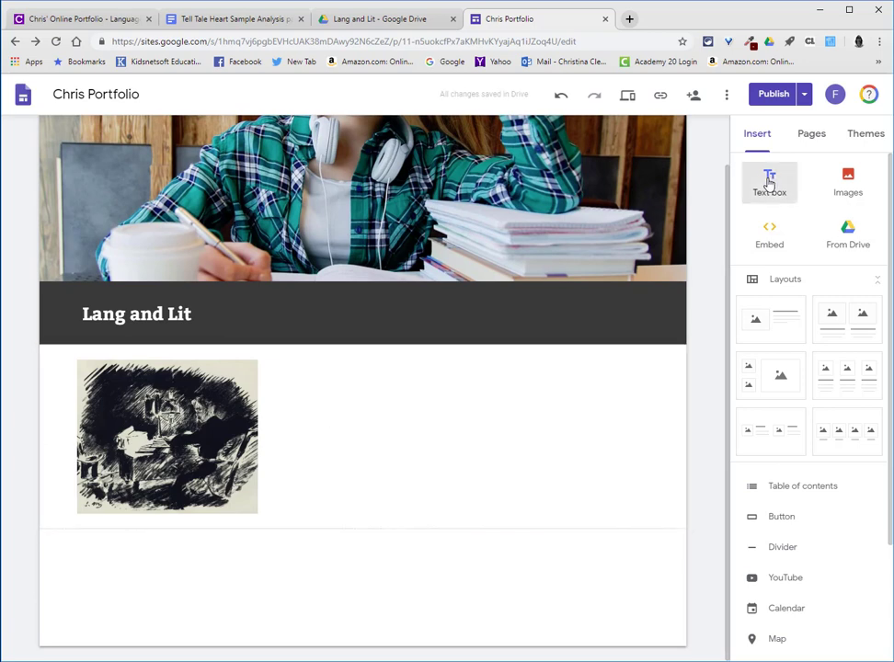
left_click_drag(649, 499, 261, 475)
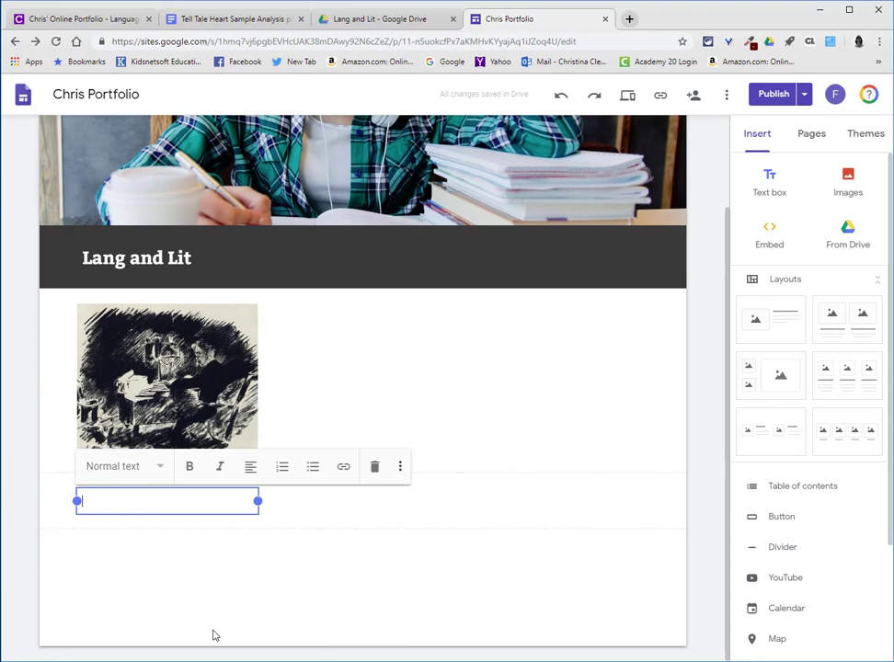
left_click_drag(169, 490, 143, 295)
left_click(159, 315)
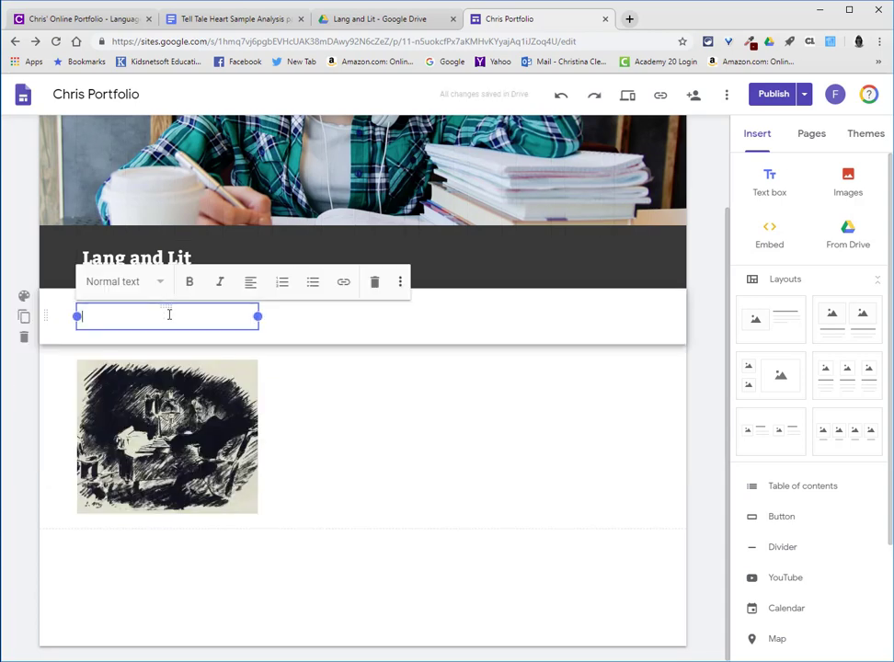
type("Tell Tale Heart")
- Set the Tell Tale Heart text to Subheading style and give its section the Emphasis 1 style
left_click(113, 282)
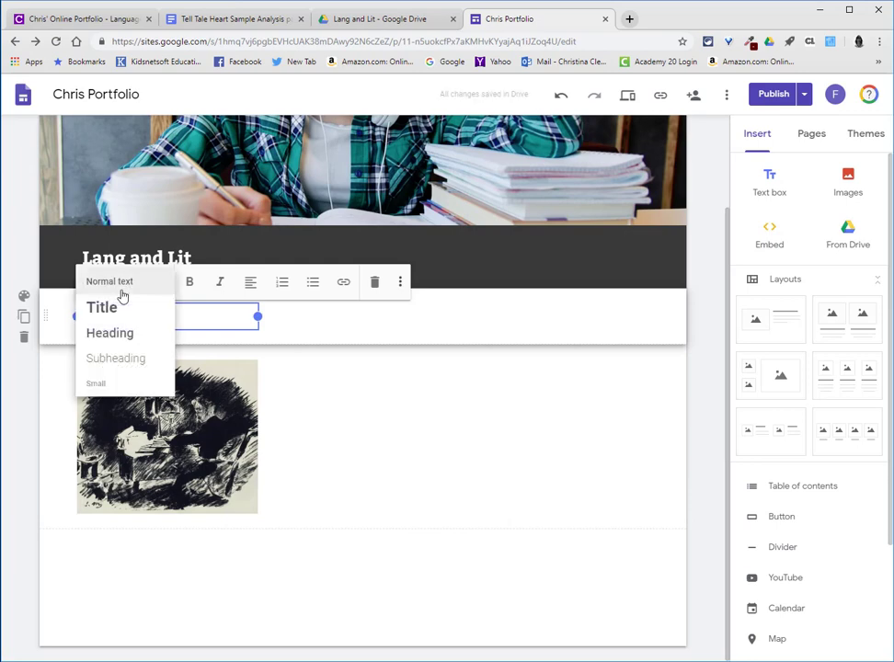
left_click(126, 359)
left_click(26, 298)
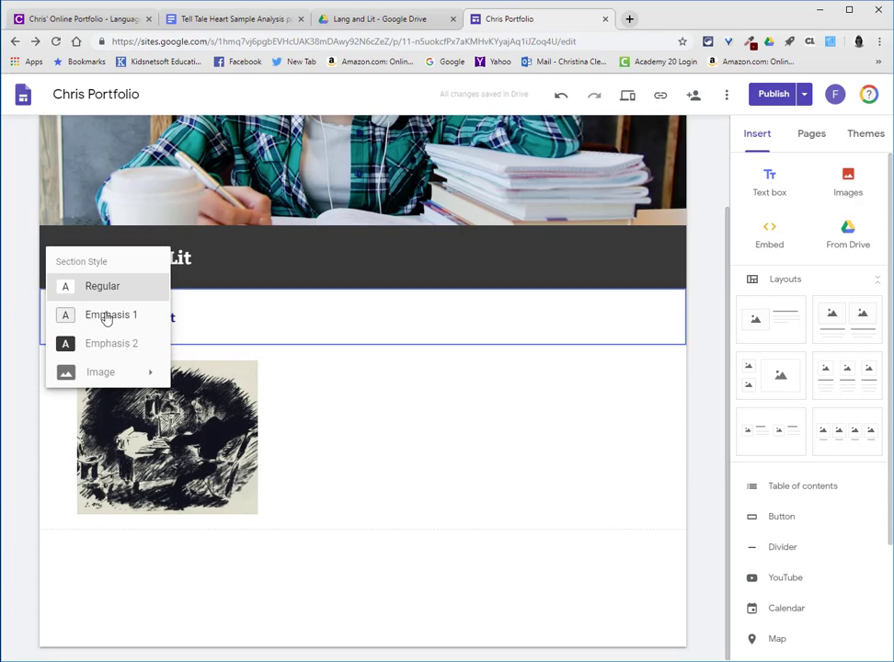
left_click(106, 315)
left_click(300, 570)
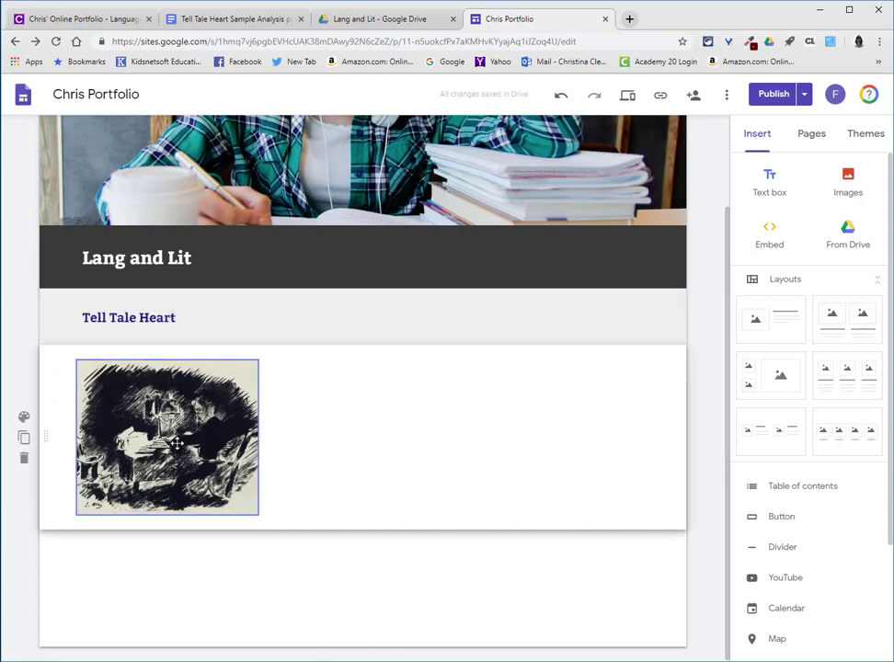
- Add a text box reading "The Climb" beside Tell Tale Heart in the same section, in Subheading style
left_click(768, 184)
left_click_drag(649, 501, 258, 501)
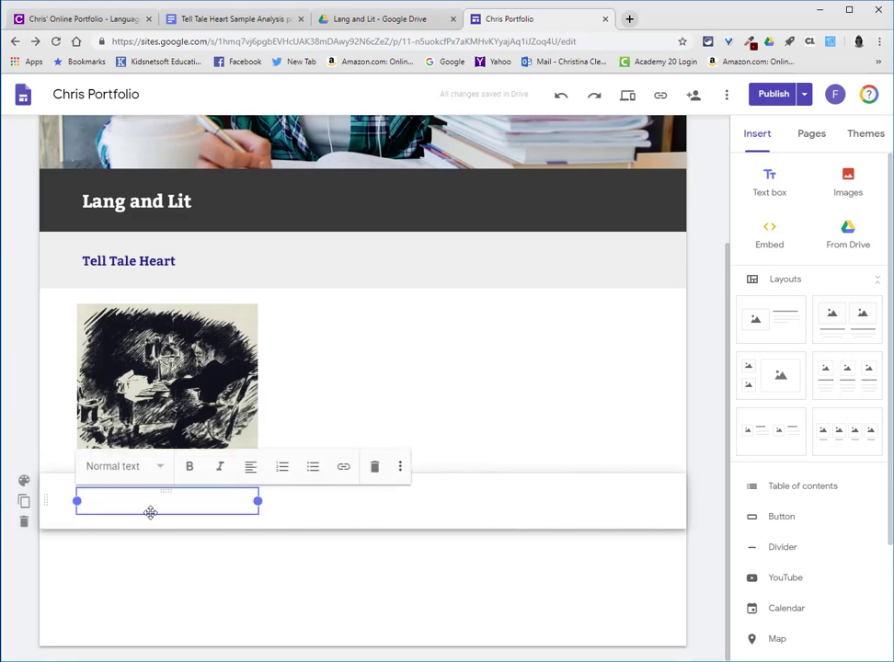
left_click_drag(161, 490, 338, 313)
left_click(339, 313)
type("T")
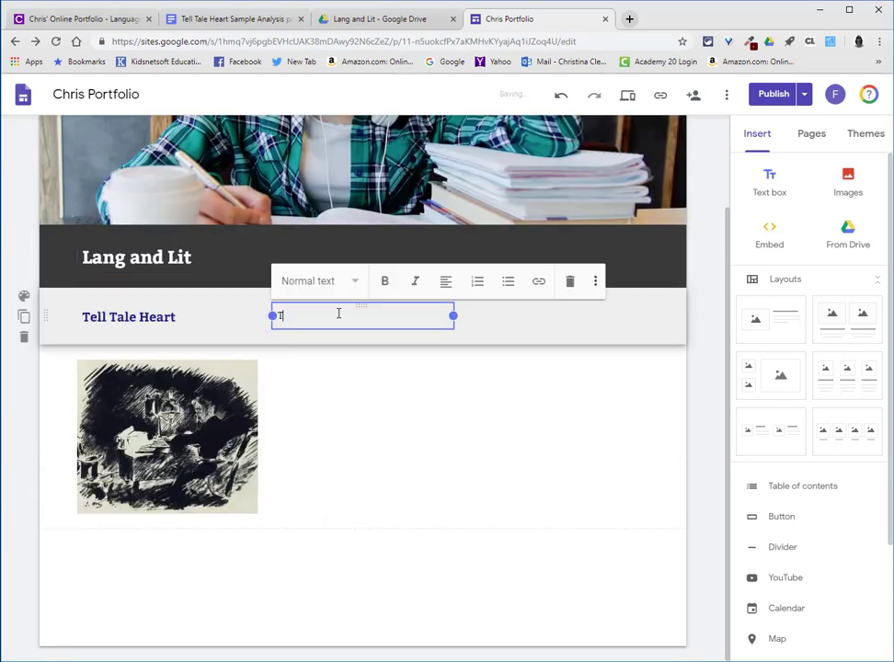
type("he s")
left_click(329, 287)
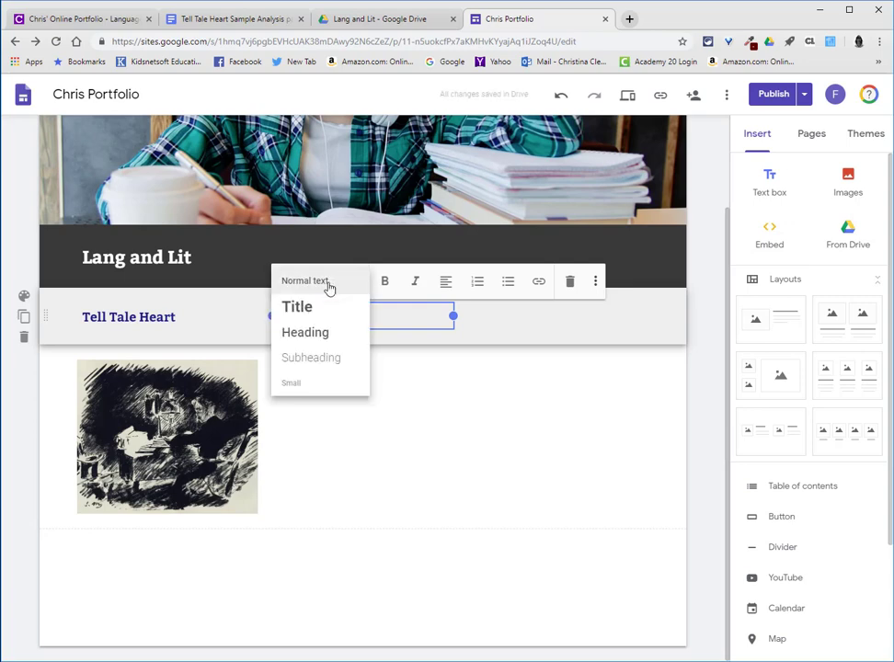
left_click(318, 359)
left_click(455, 527)
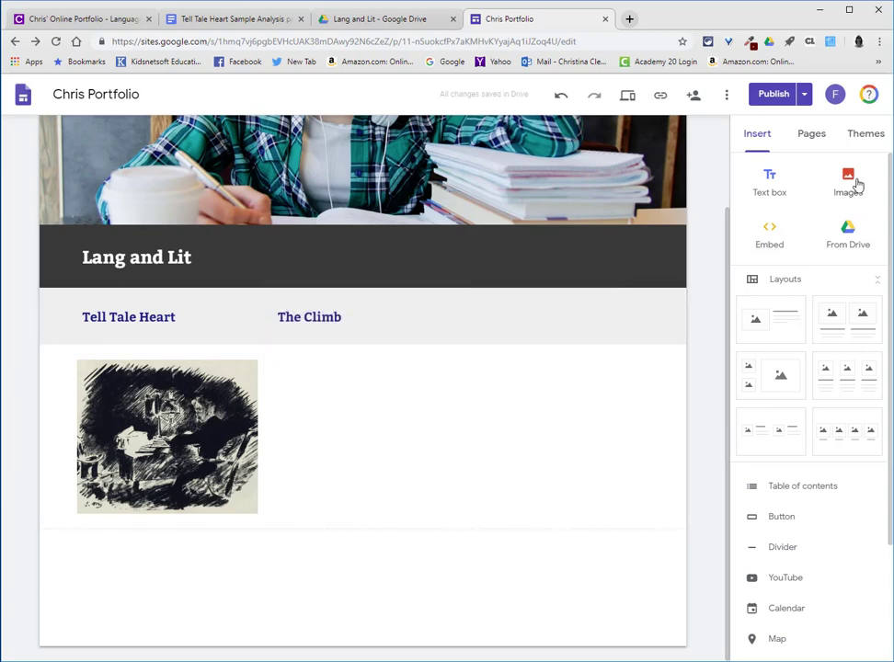
- Find a web image of a rock climber in a red top, insert it below The Climb and resize it to match the ink illustration
left_click(853, 183)
left_click(834, 253)
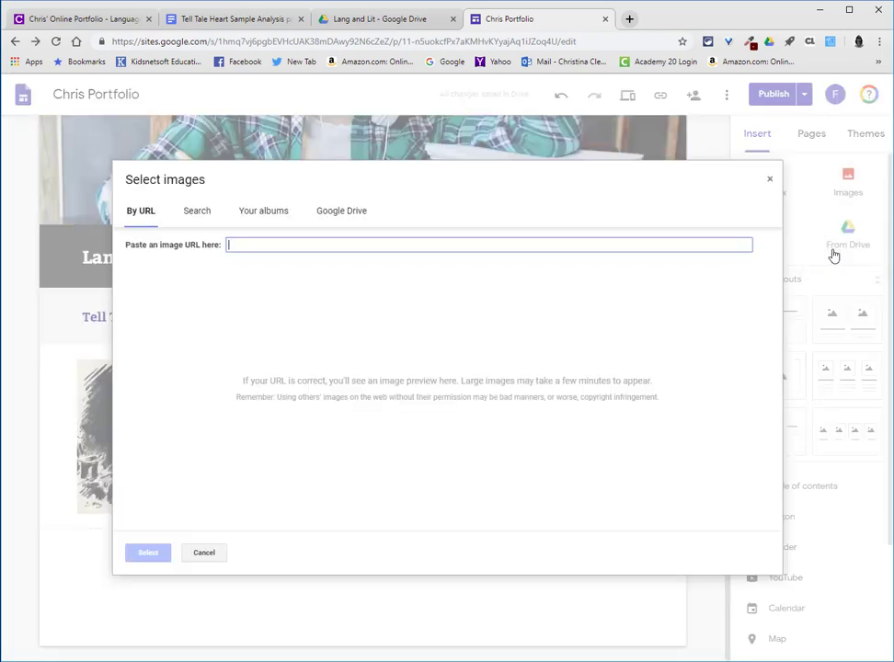
left_click(197, 213)
type("clim")
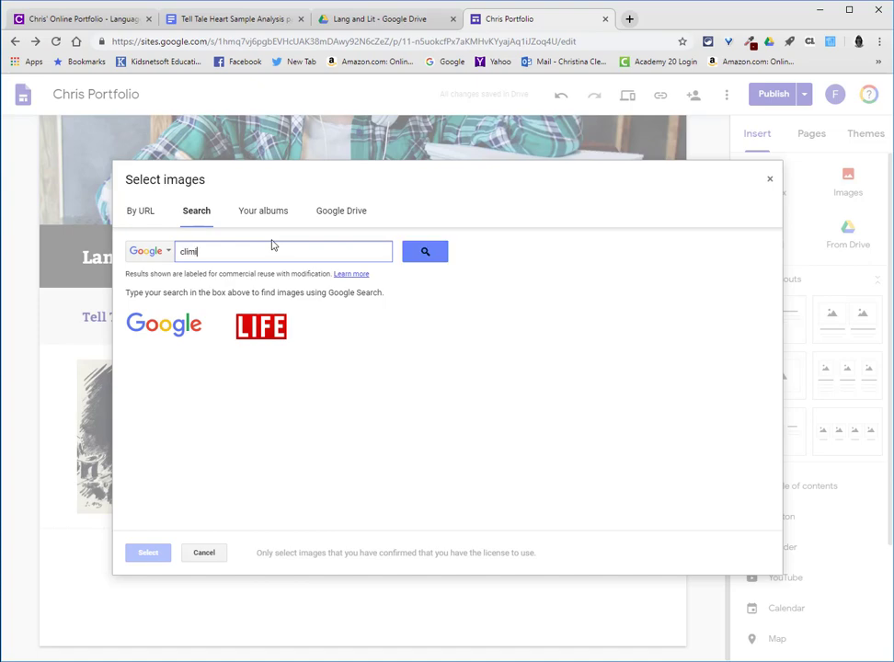
key("Return")
scroll(491, 331, "down", 3)
left_click(491, 333)
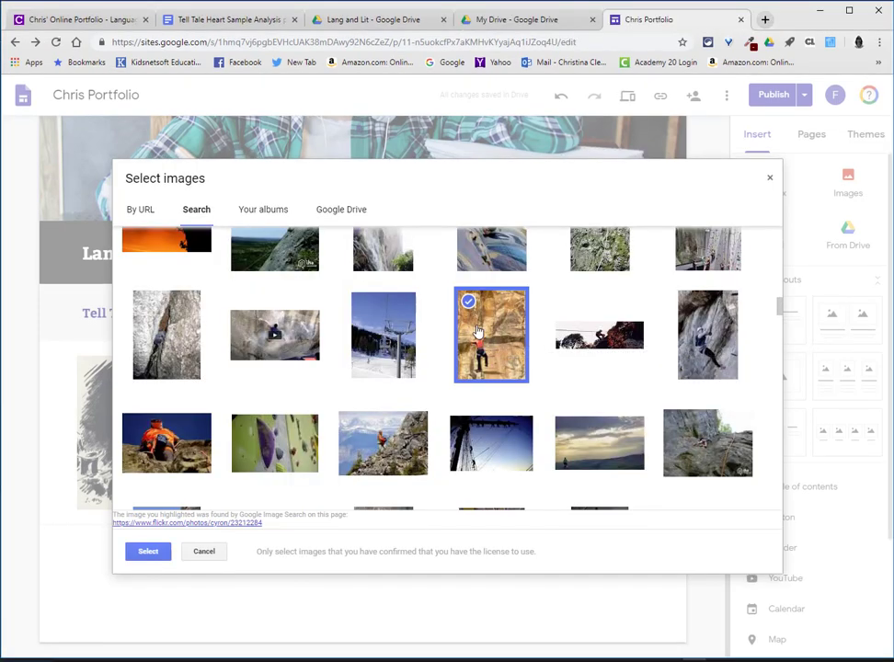
left_click(146, 552)
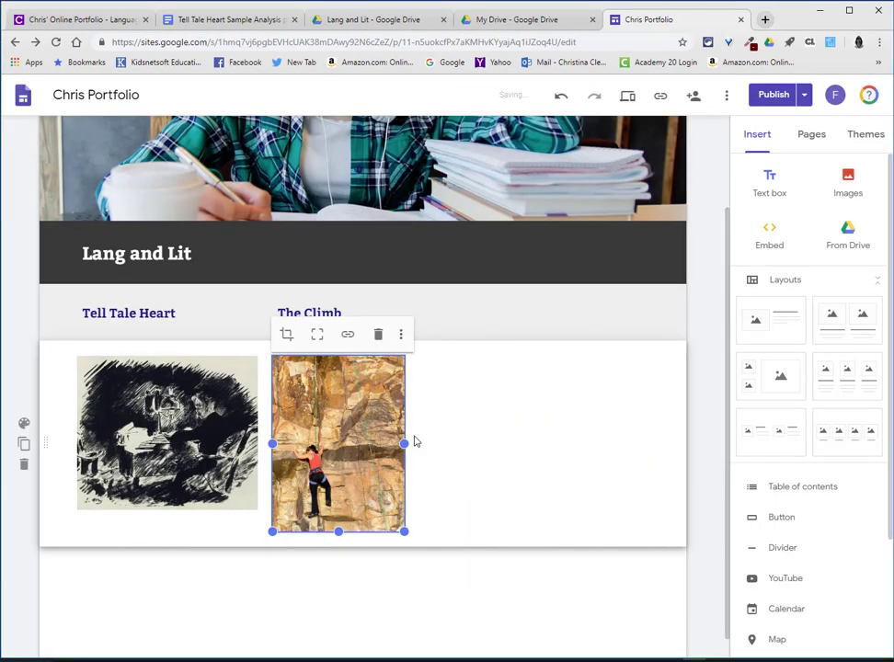
left_click_drag(404, 443, 453, 443)
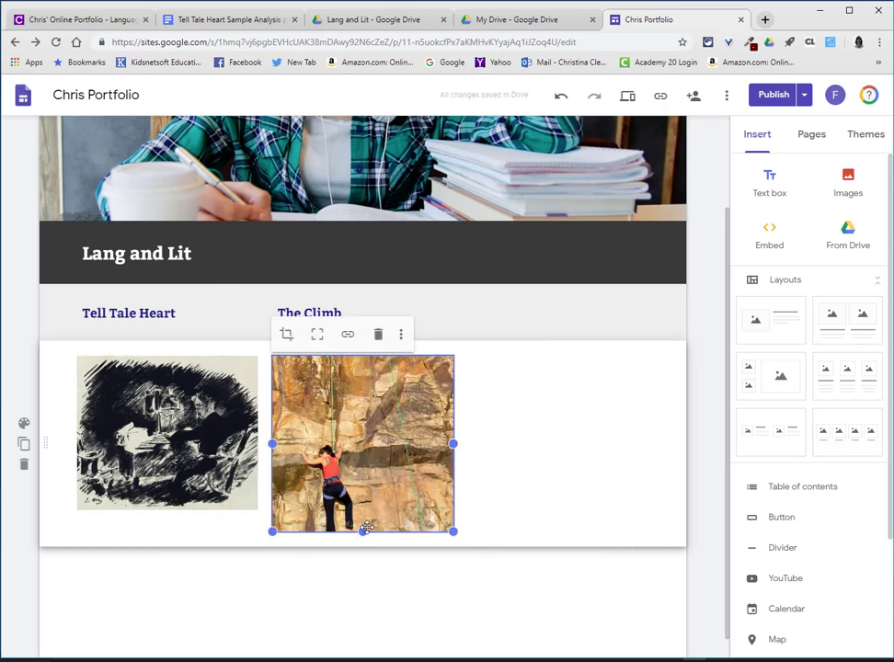
left_click_drag(362, 532, 363, 509)
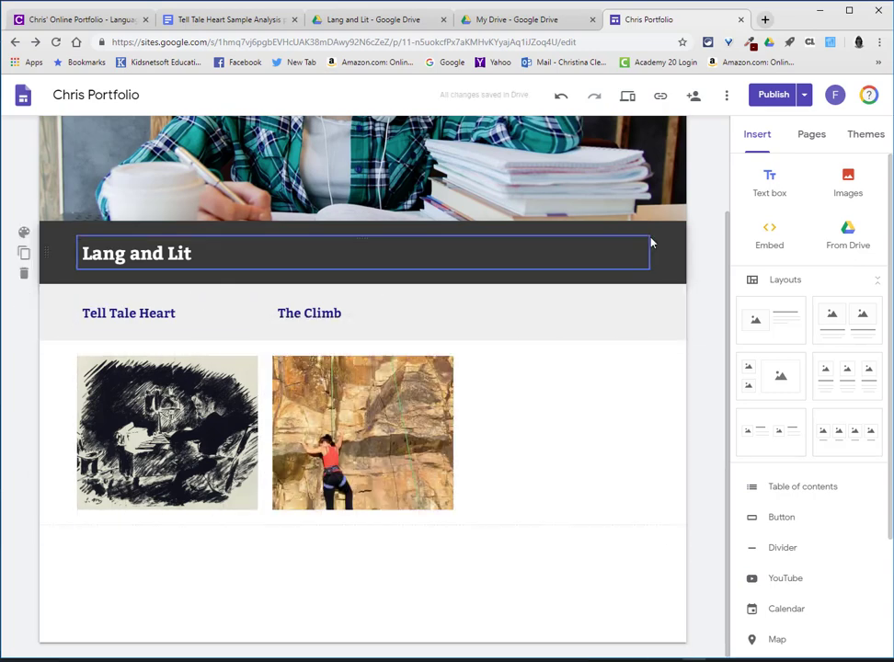
- Search the web images to insert for "school bus"
left_click(842, 193)
left_click(833, 255)
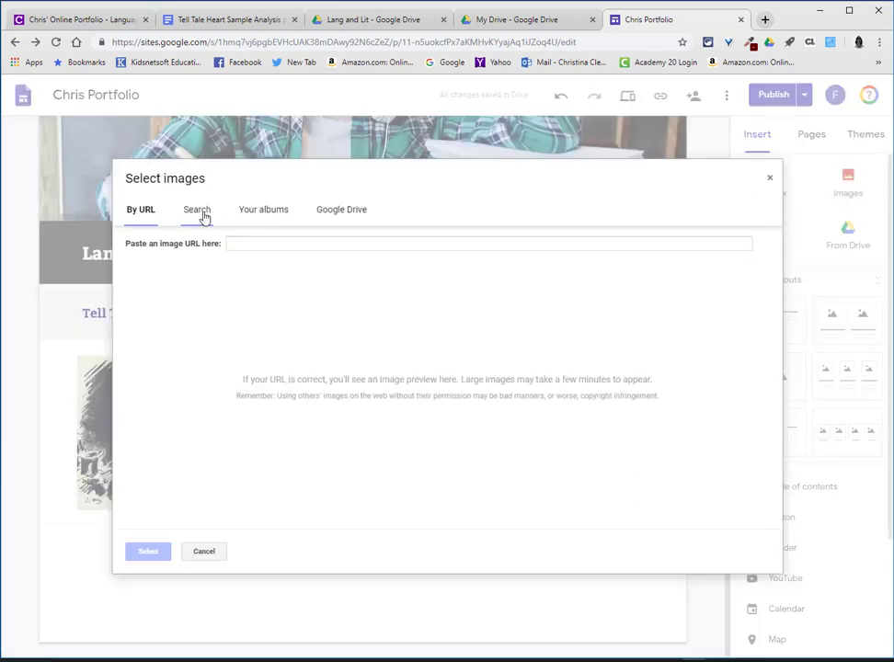
left_click(200, 215)
type("scho")
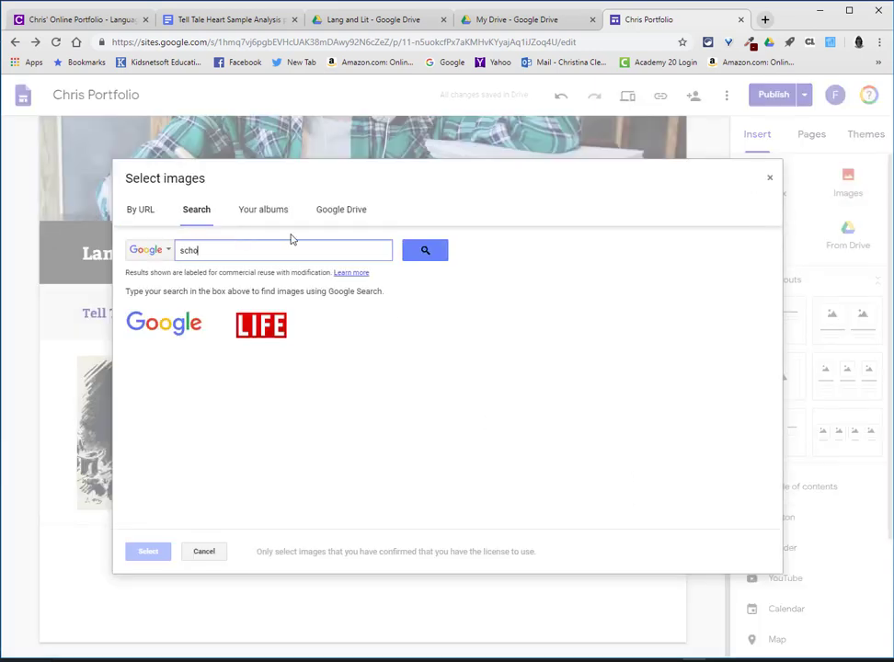
type("ol")
key("Return")
key("BackSpace")
key("BackSpace")
key("BackSpace")
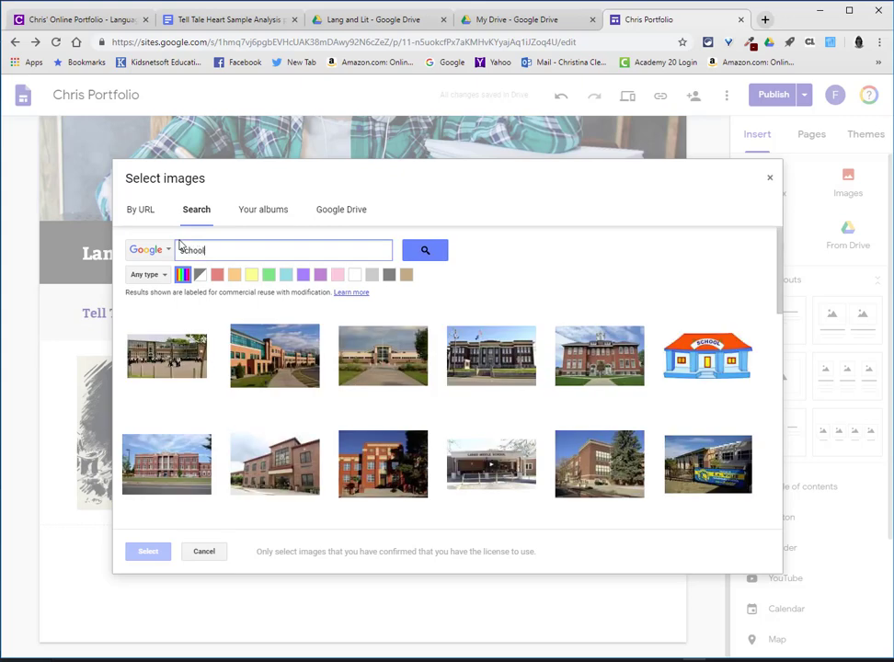
key("Return")
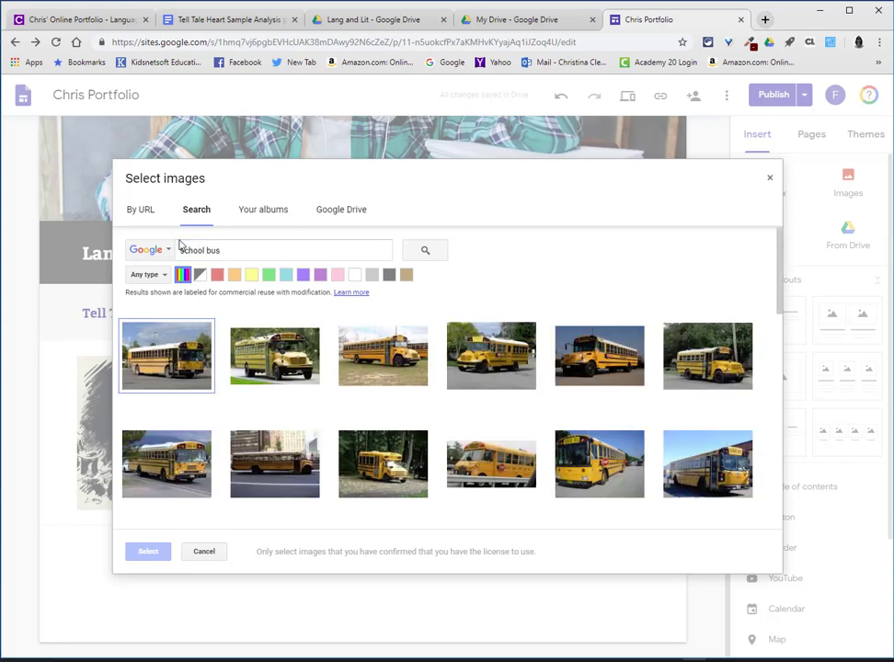
- Insert the close-up of the school bus stop sign beside the climber and extend its height to match the other pictures
scroll(529, 389, "down", 5)
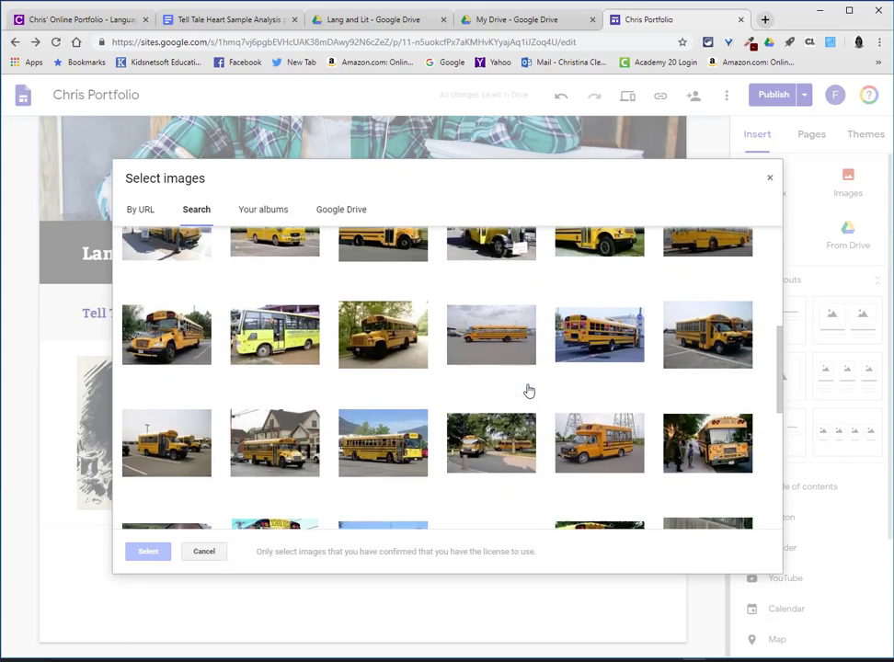
left_click(367, 391)
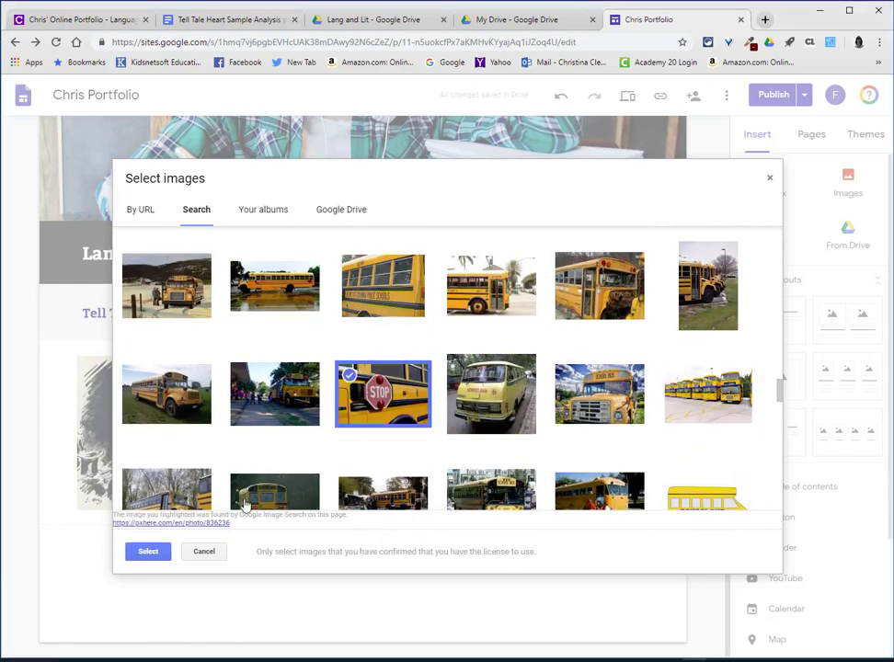
left_click(146, 552)
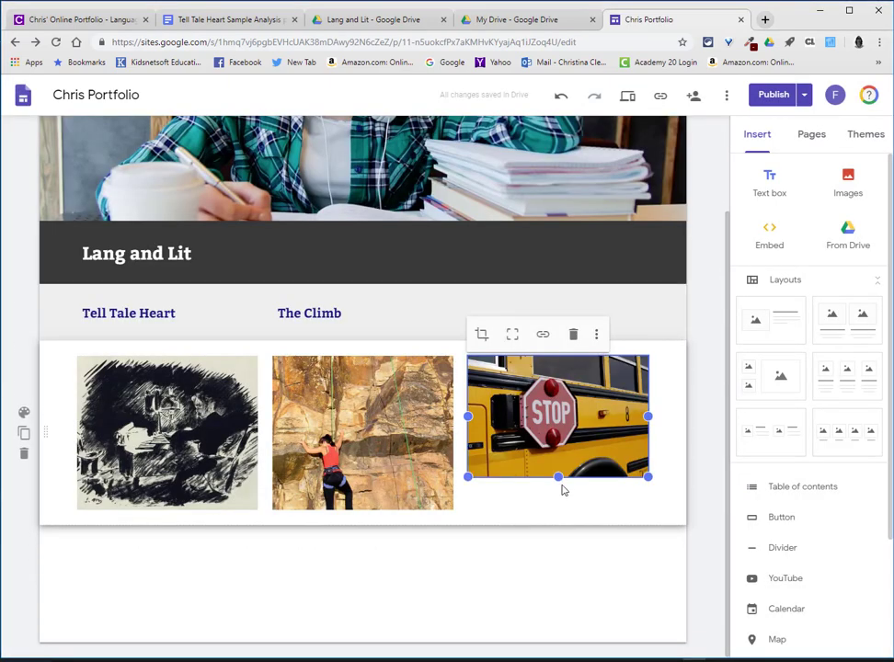
left_click_drag(556, 474, 561, 511)
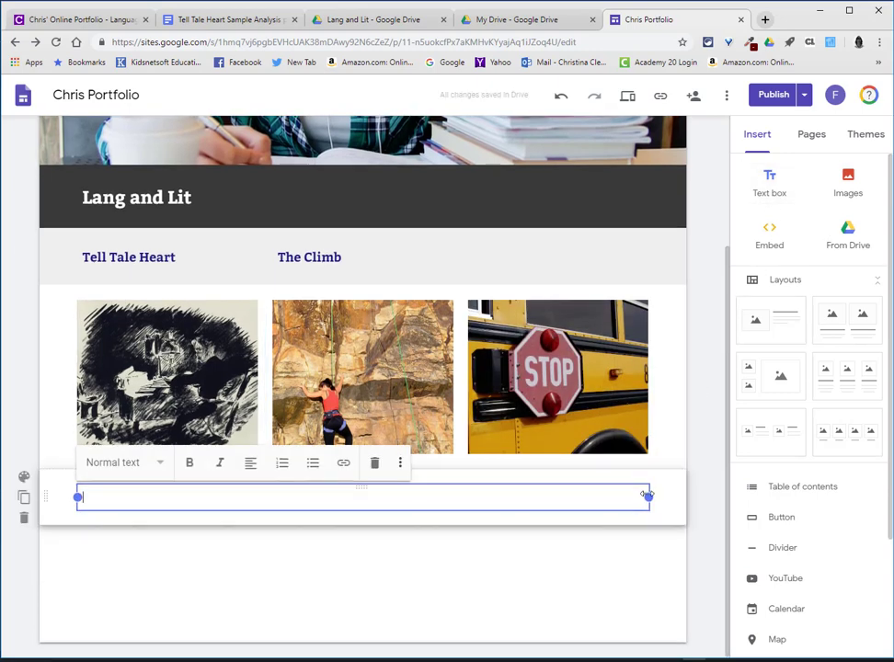
- Add a text box reading "Worst Day" above the school bus picture, beside The Climb, in Subheading style
left_click_drag(649, 496, 209, 496)
left_click_drag(139, 486, 532, 266)
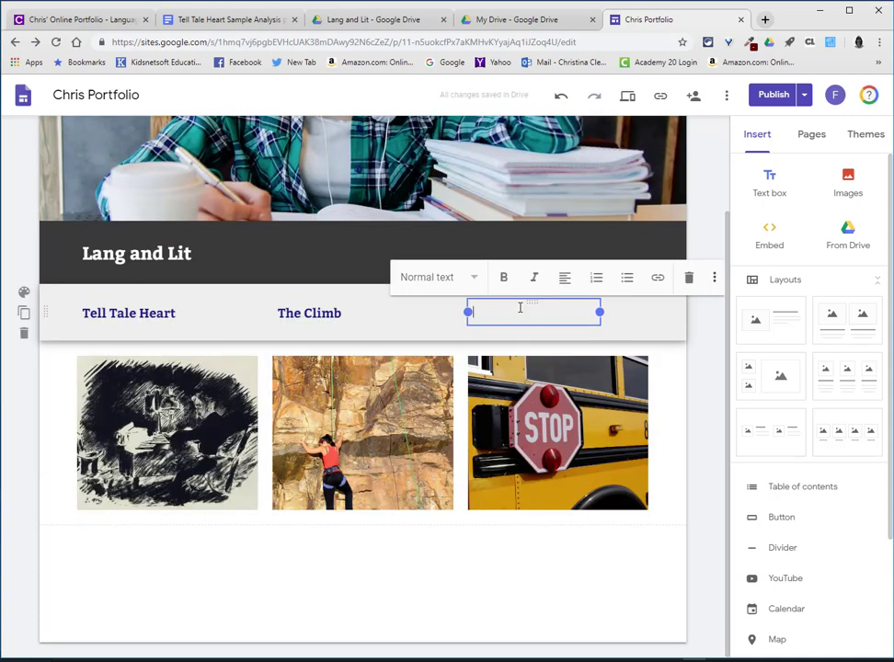
type("Wors")
type("t Day")
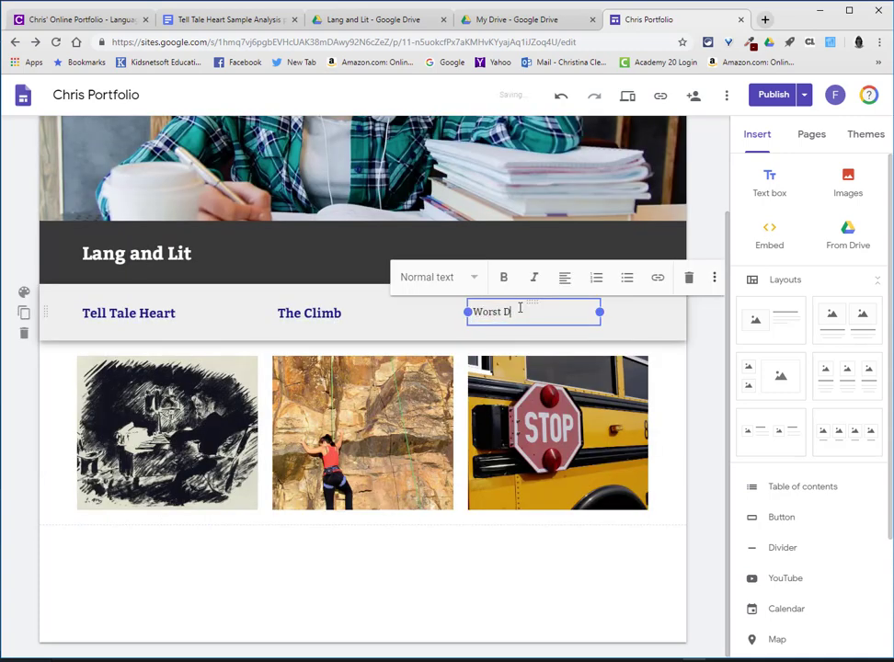
left_click(451, 275)
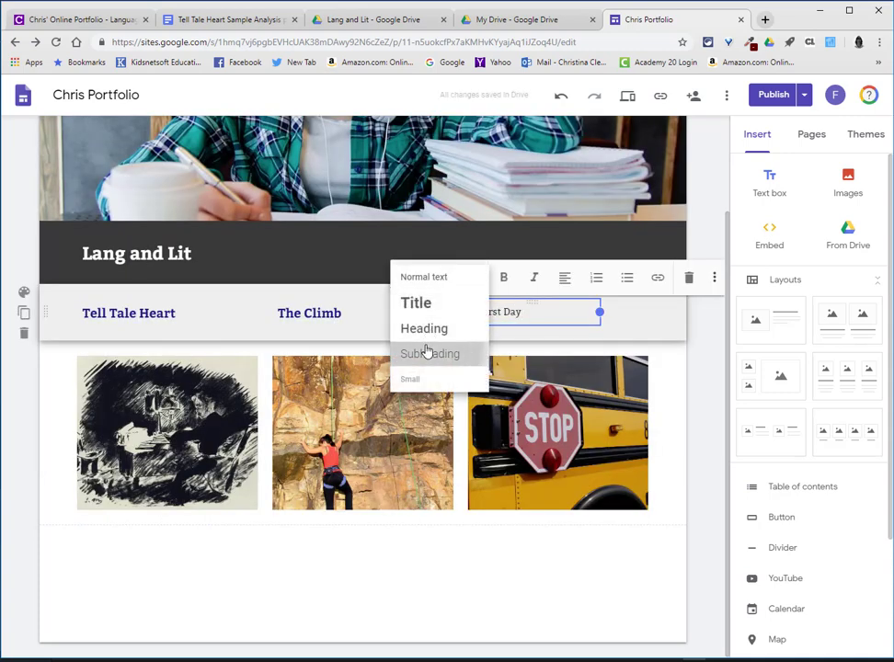
left_click(425, 351)
left_click(774, 102)
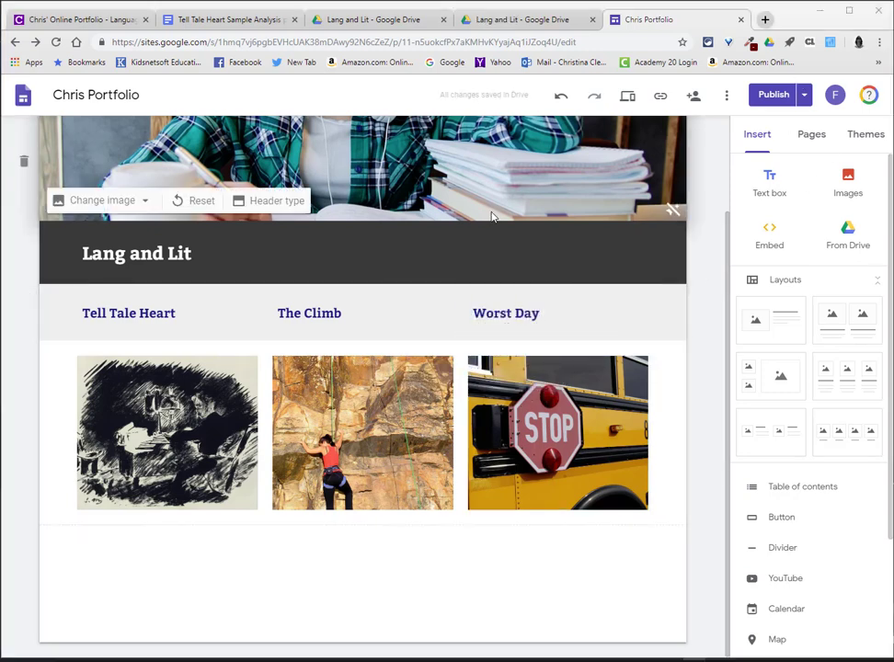
- Switch to the Lang and Lit folder in Google Drive and get the shareable link of the Tell Tale Heart Sample Analysis paragraph document
left_click(588, 8)
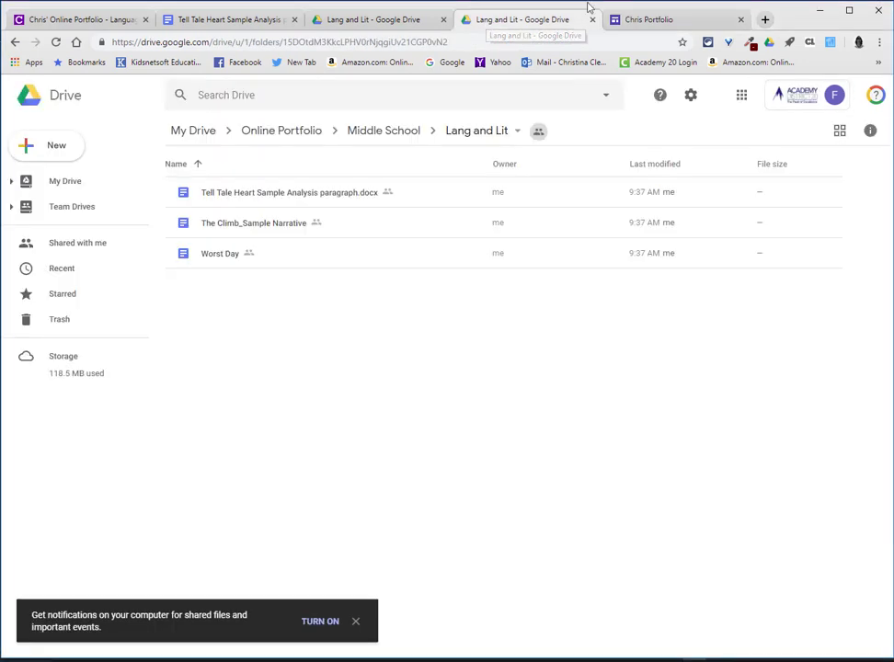
right_click(221, 197)
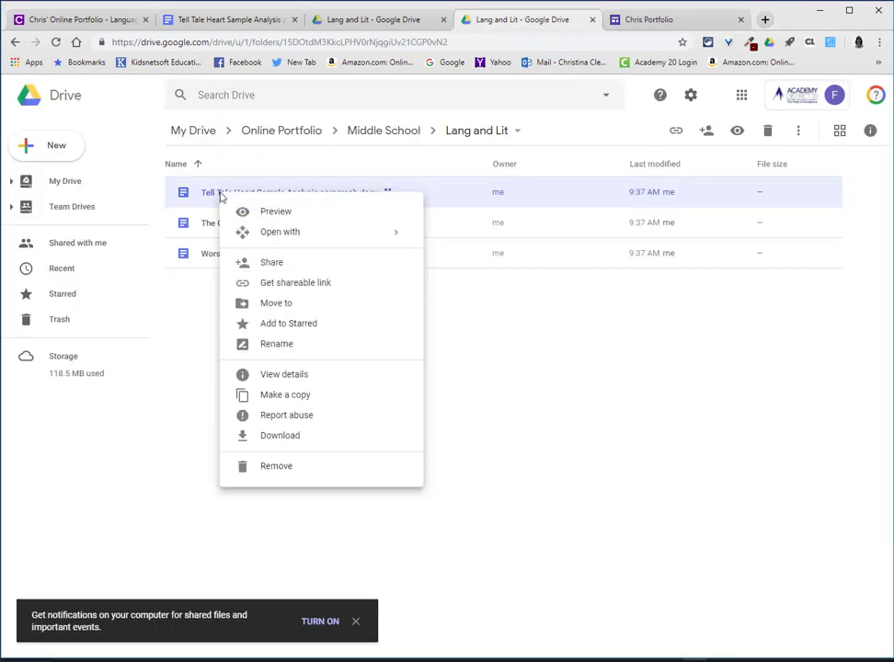
left_click(266, 282)
- Switch to the Chris Portfolio site editor and link the Tell Tale Heart picture to the copied document address
left_click(632, 20)
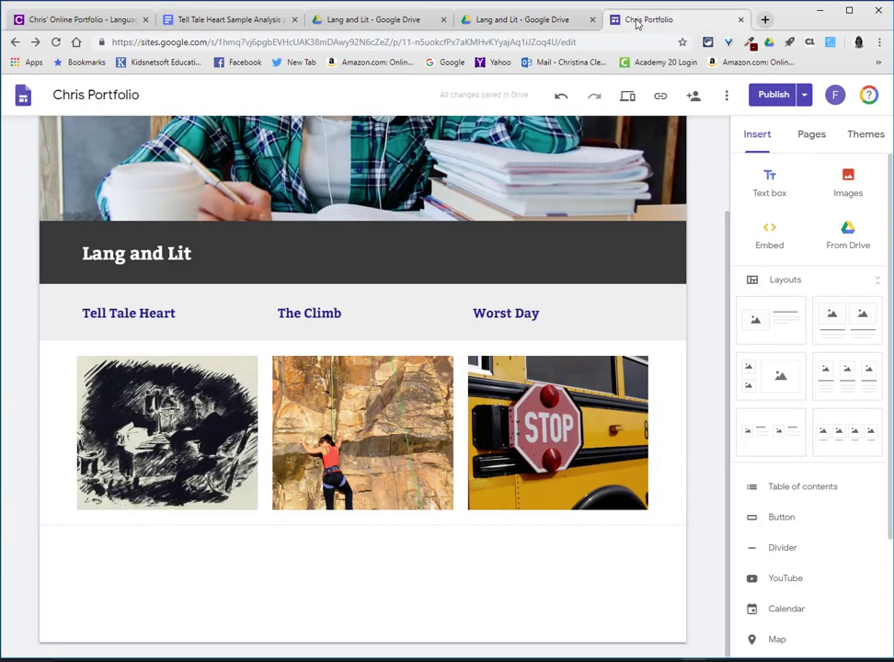
left_click(180, 406)
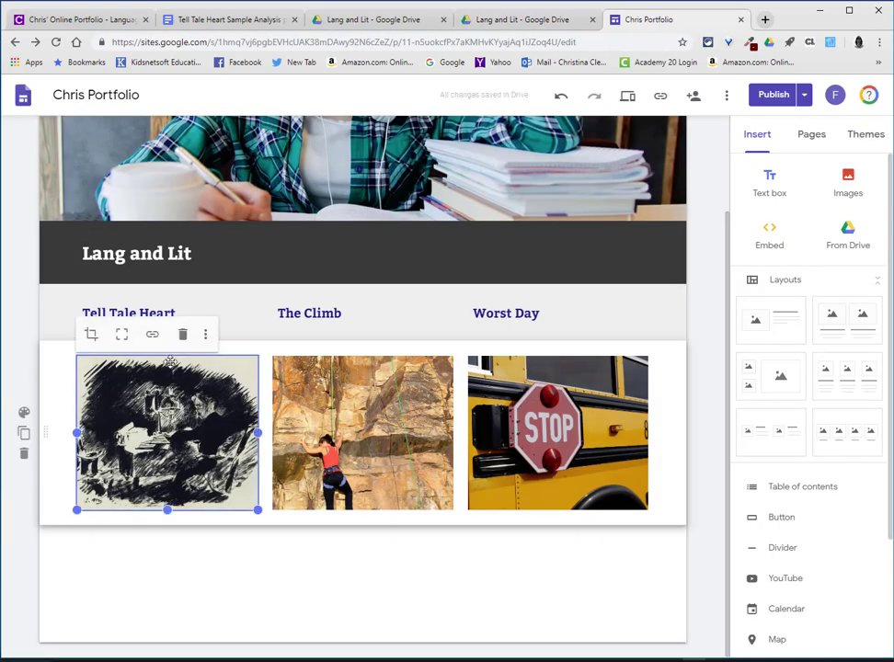
left_click(153, 336)
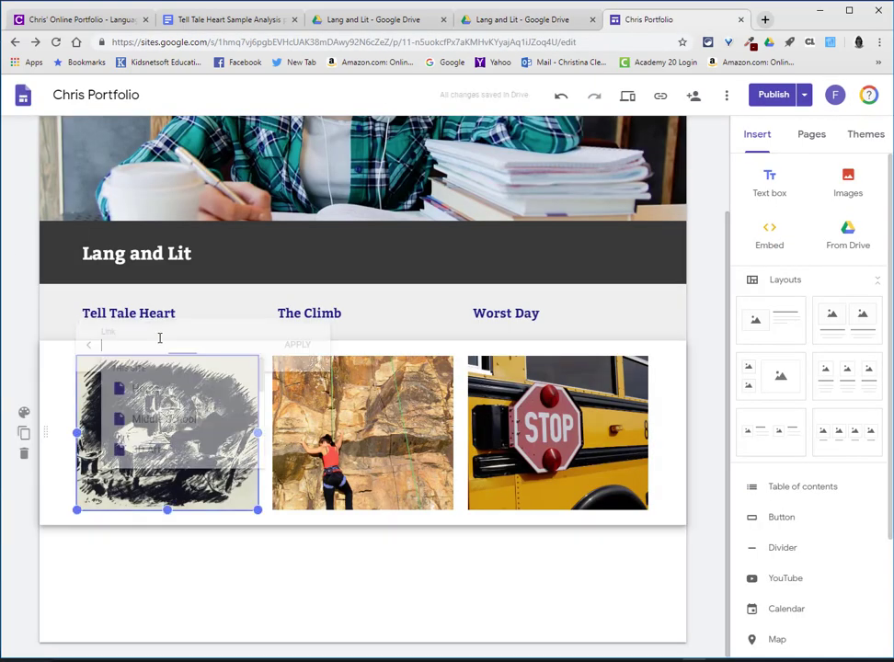
key("ctrl+v")
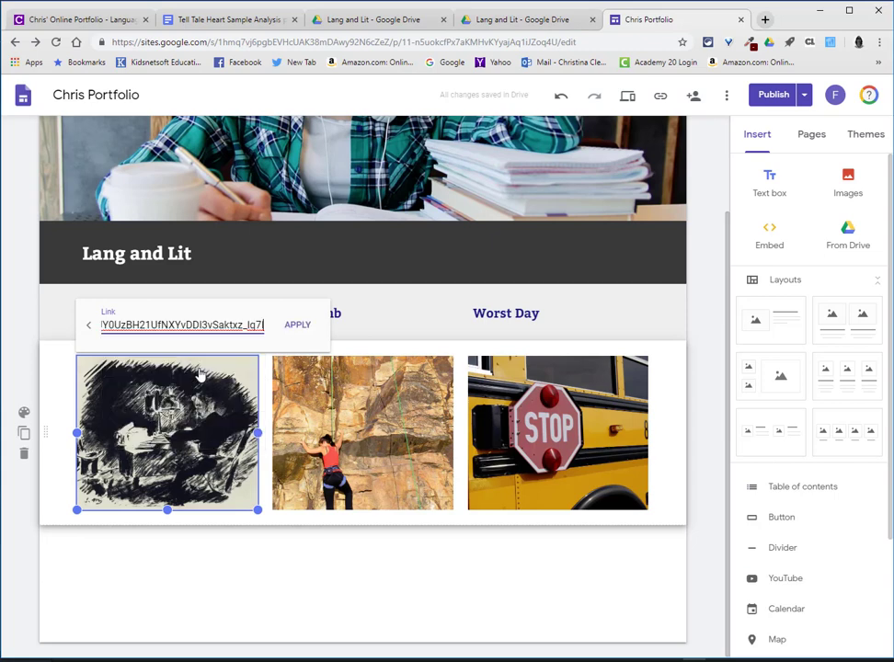
left_click(308, 327)
- Switch to the Lang and Lit folder in Google Drive and get the shareable link of The Climb_Sample Narrative
left_click(498, 22)
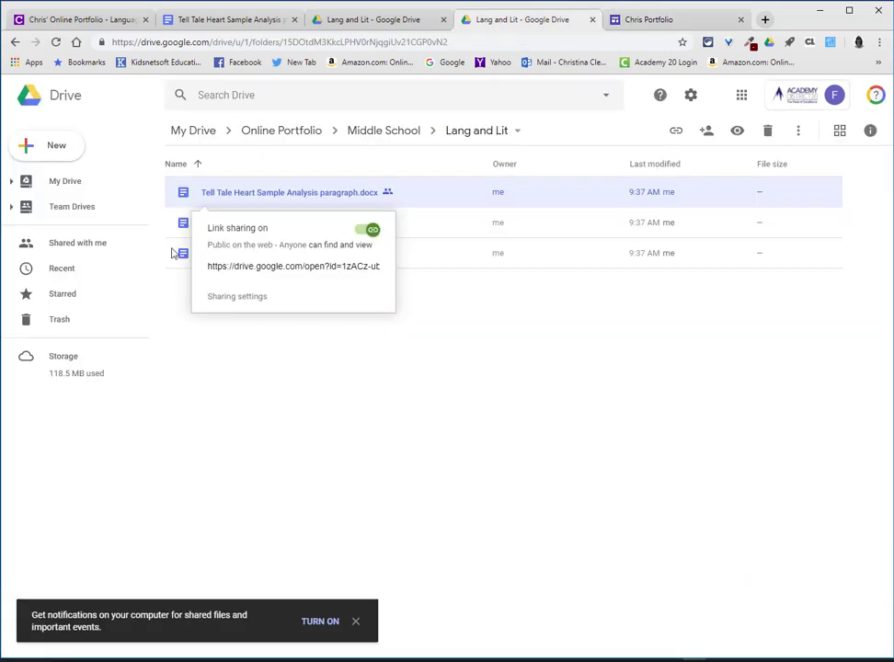
left_click(326, 392)
right_click(234, 227)
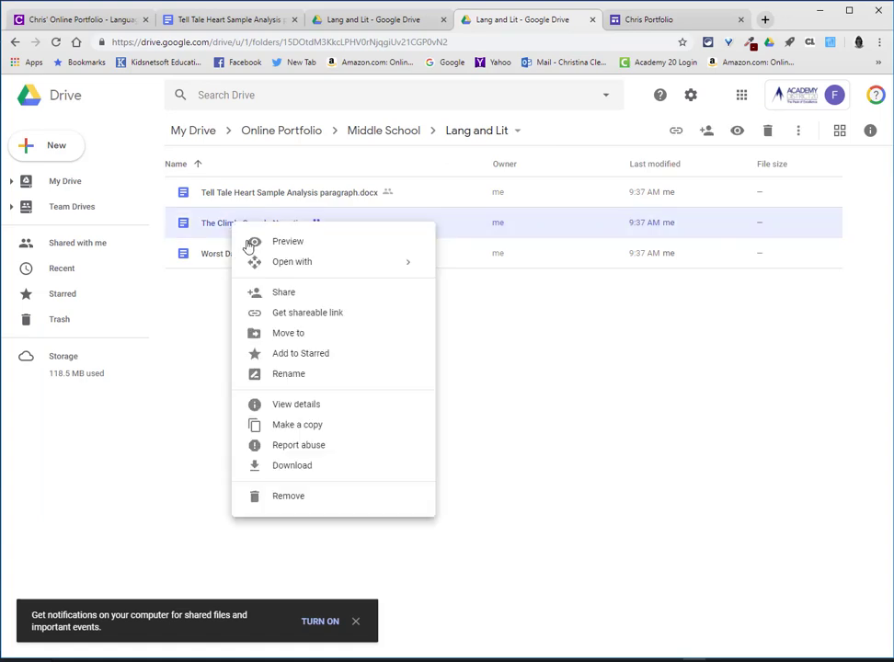
left_click(301, 317)
- Back in the site editor, link the rock climber picture under The Climb to the copied document address
left_click(648, 20)
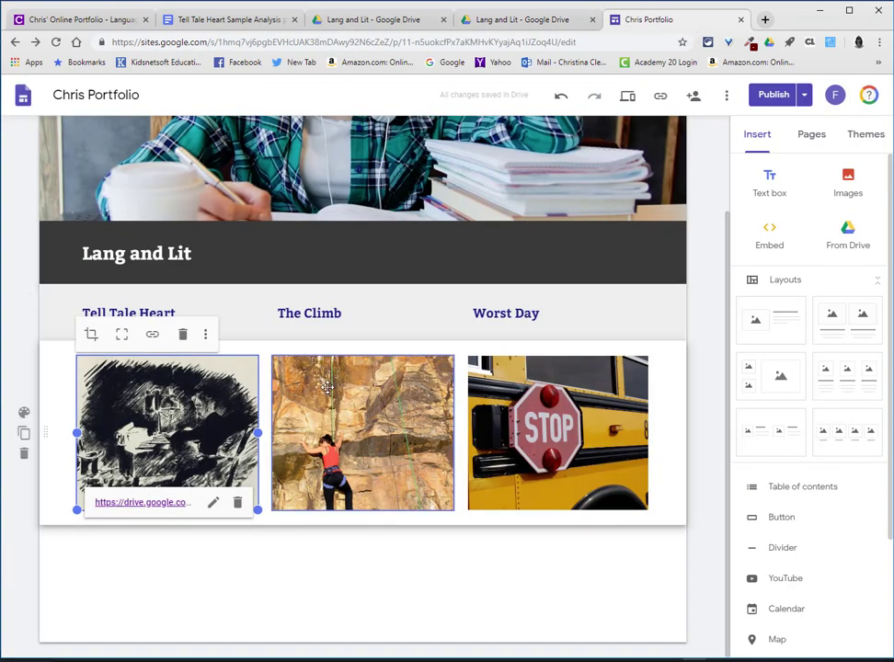
left_click(350, 405)
left_click(351, 335)
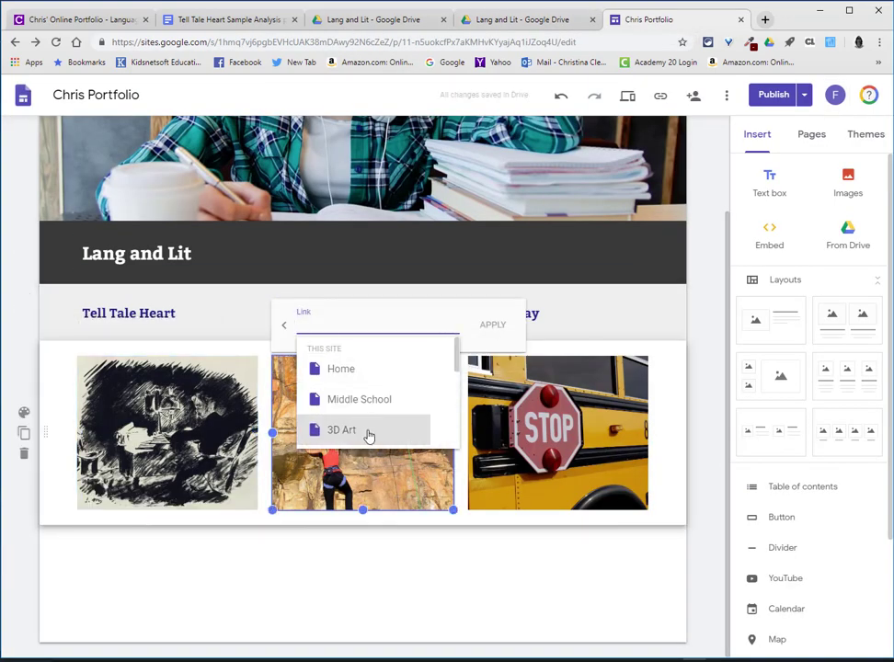
key("ctrl+v")
left_click(490, 325)
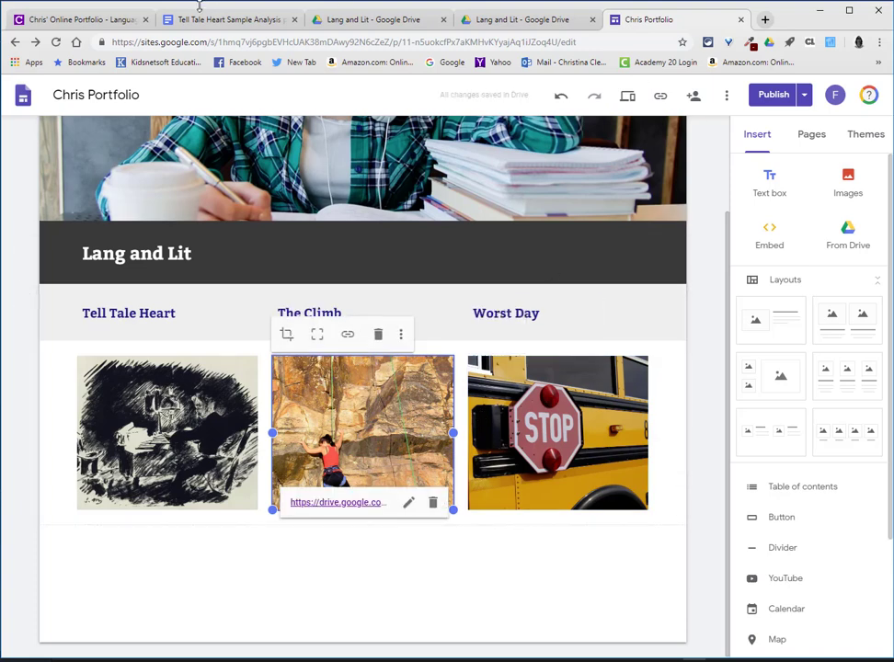
- Return to the Lang and Lit folder in Google Drive and get the shareable link of the Worst Day document
left_click(533, 21)
left_click(293, 360)
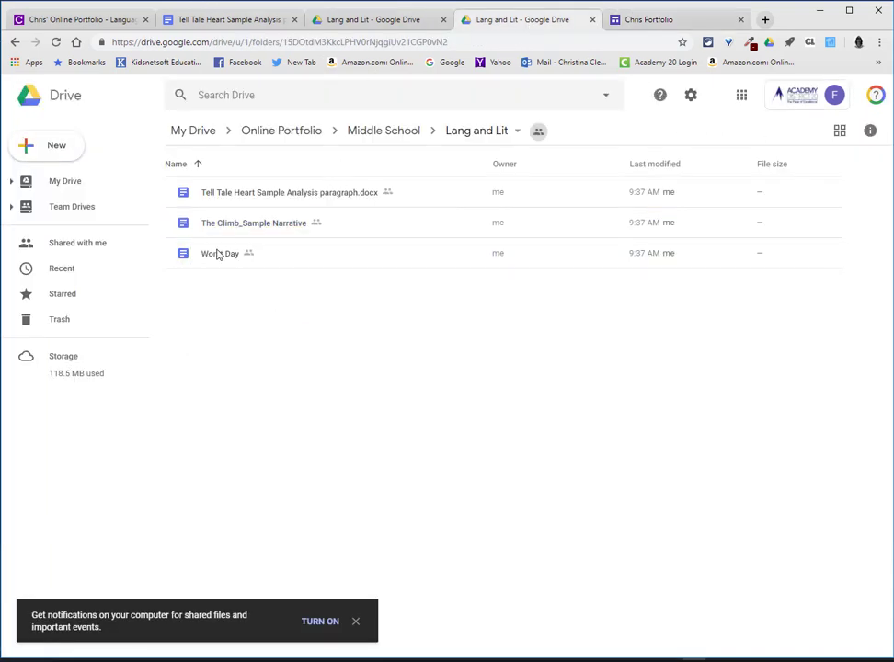
right_click(214, 254)
left_click(241, 342)
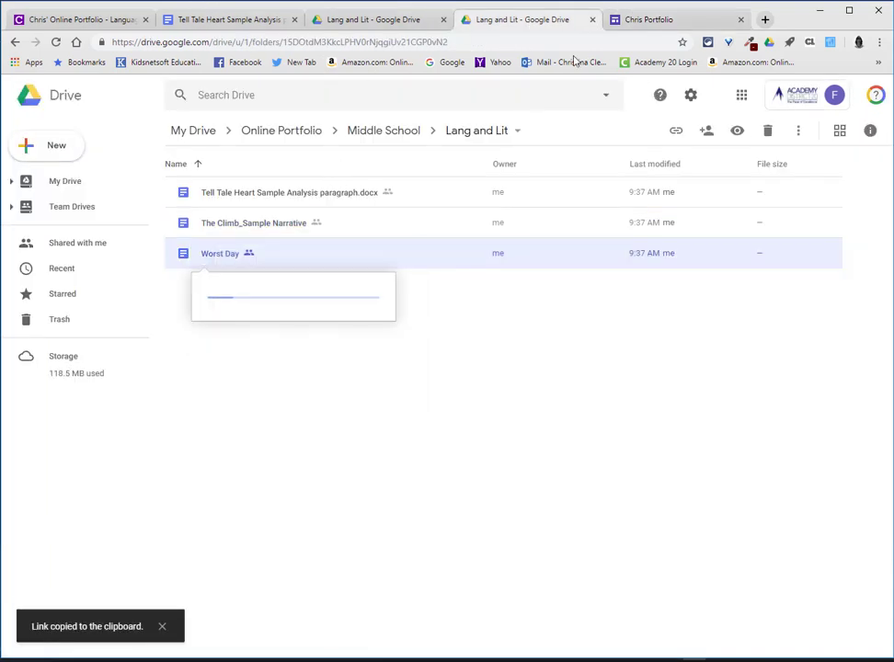
- Back in the site editor, link the school bus picture under Worst Day to the copied document address
left_click(649, 19)
left_click(543, 334)
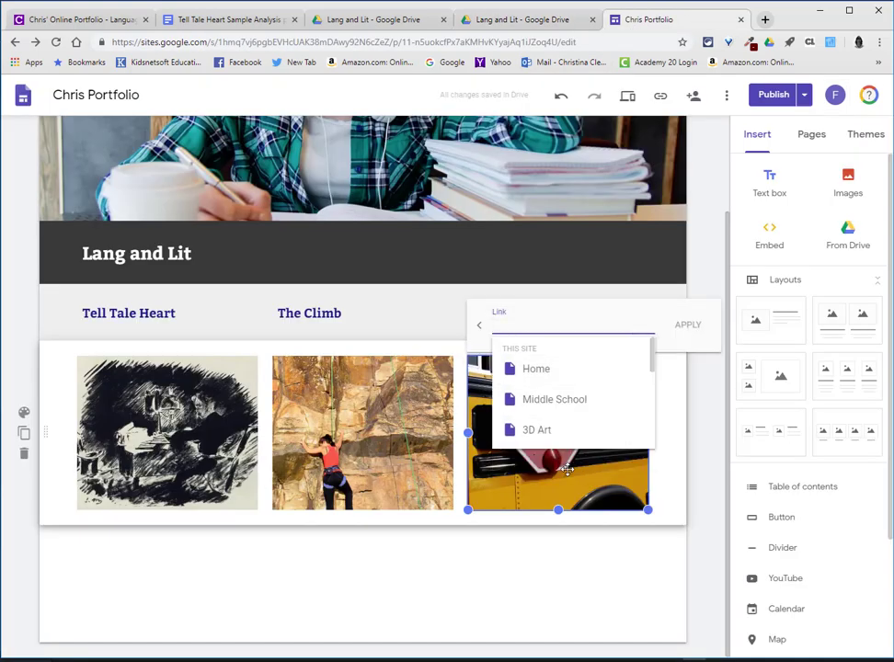
key("ctrl+v")
left_click(691, 324)
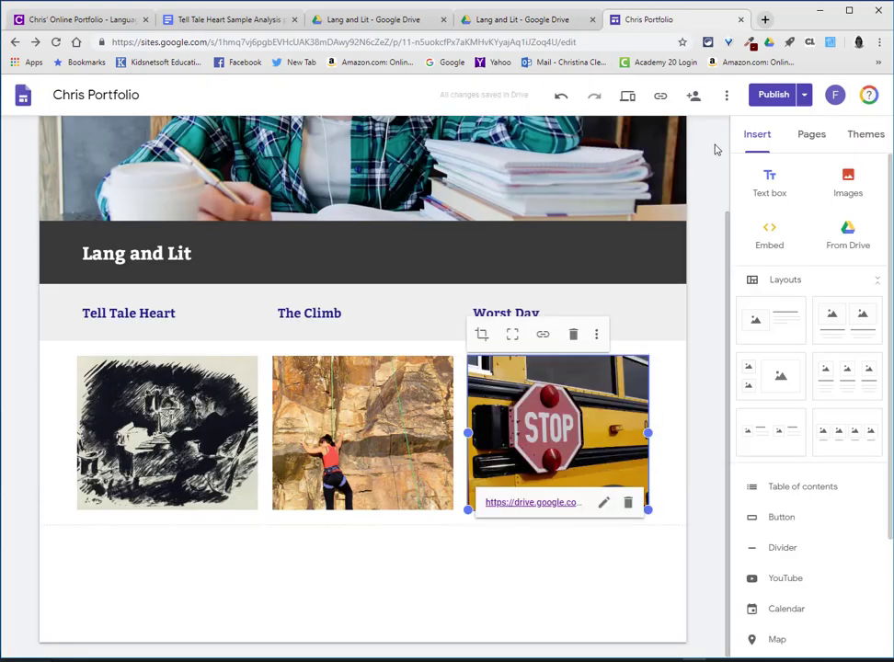
- Publish the updated portfolio site and view the published Lang and Lit page
left_click(773, 95)
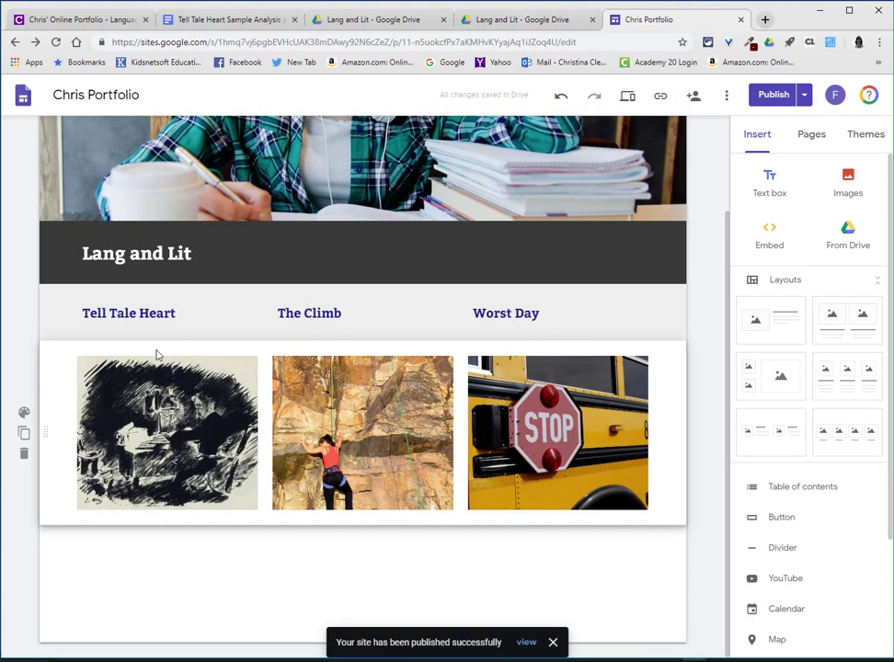
left_click(805, 96)
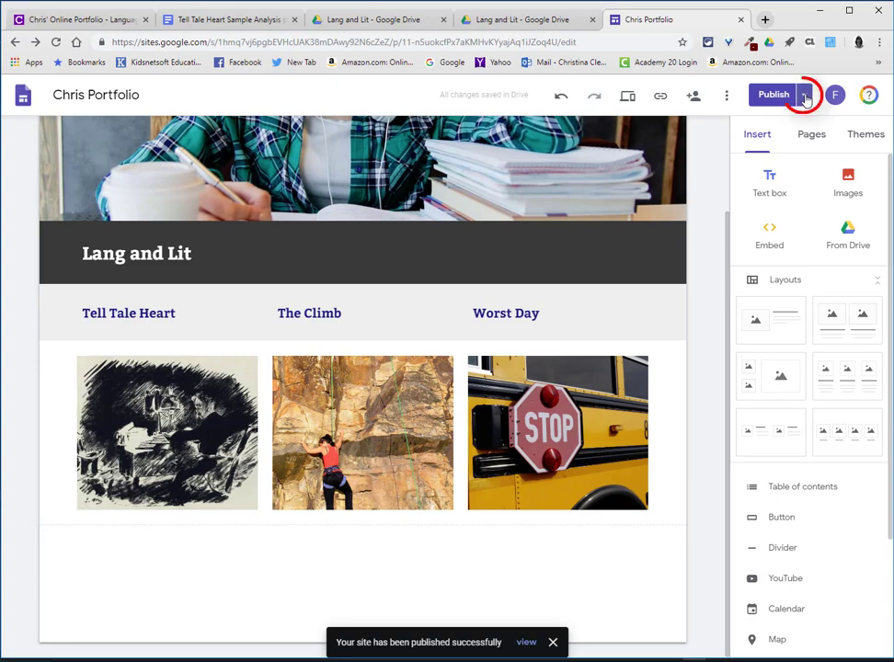
left_click(756, 159)
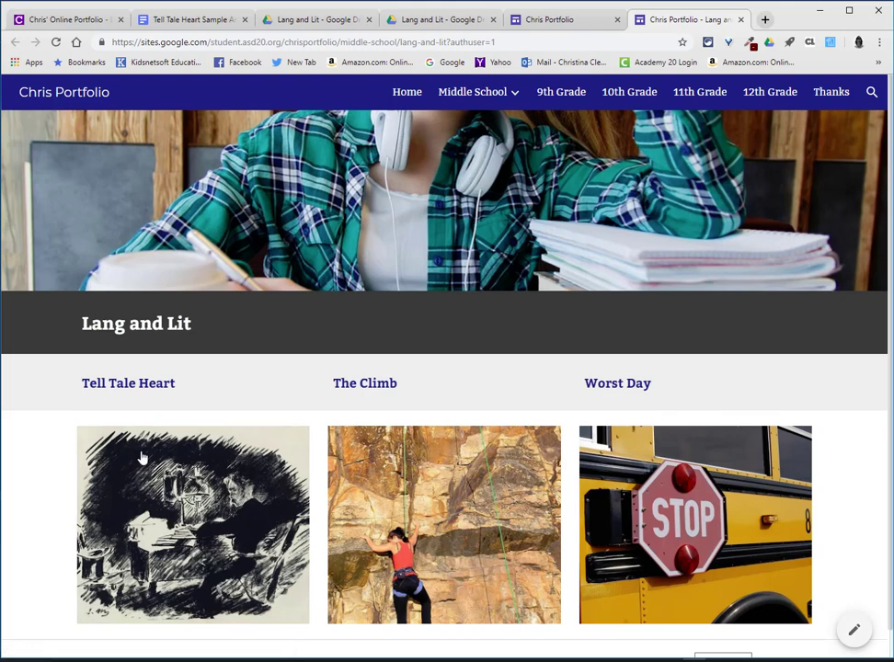
- Test the Tell Tale Heart, The Climb and Worst Day picture links on the published page, closing each opened document
left_click(210, 476)
left_click(741, 20)
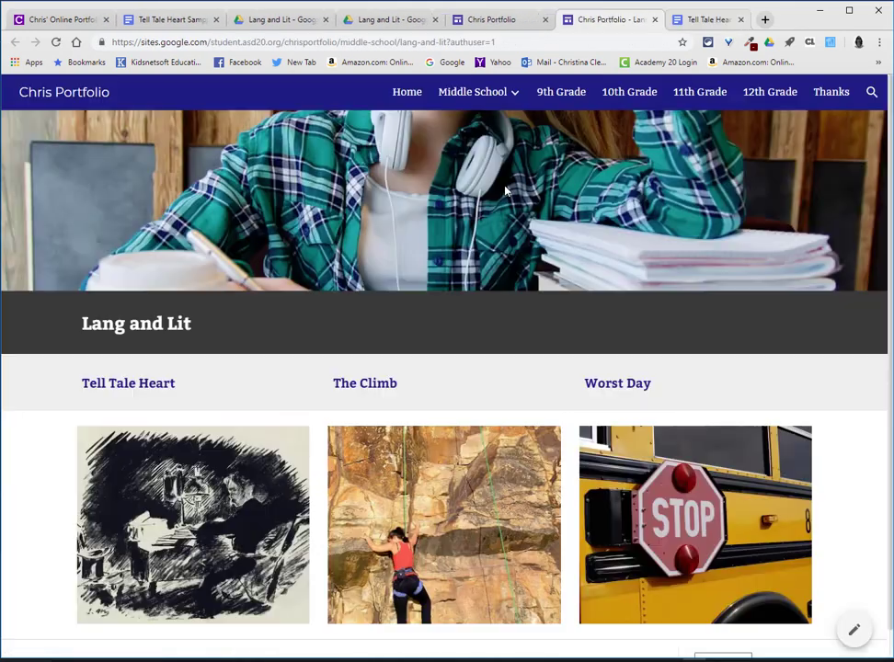
left_click(383, 523)
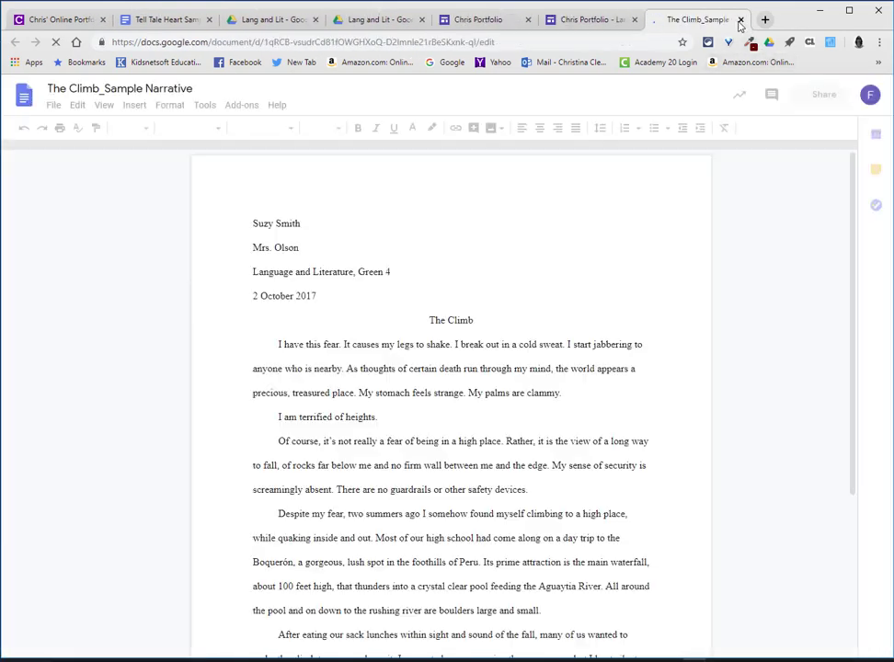
left_click(741, 19)
left_click(694, 523)
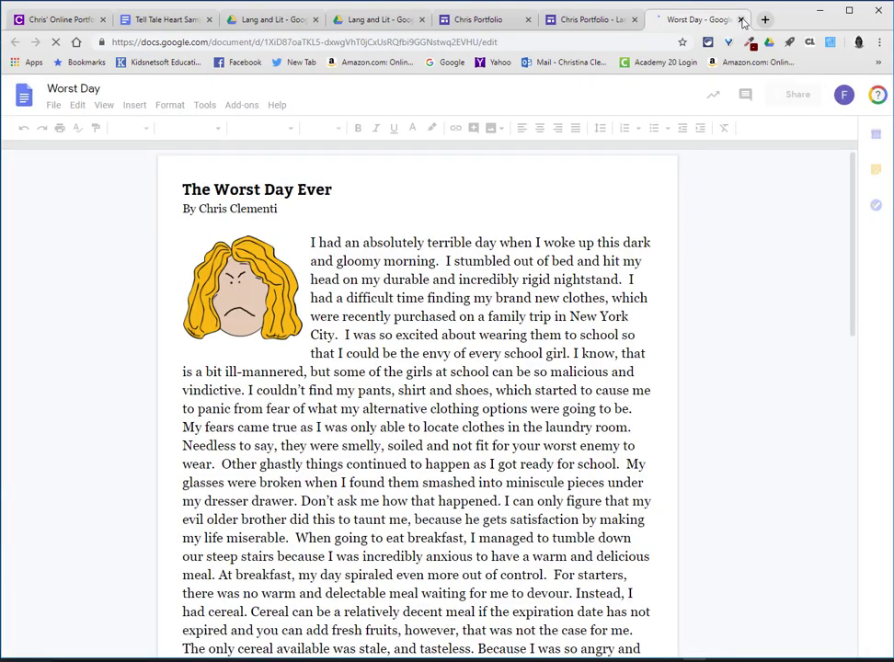
left_click(741, 19)
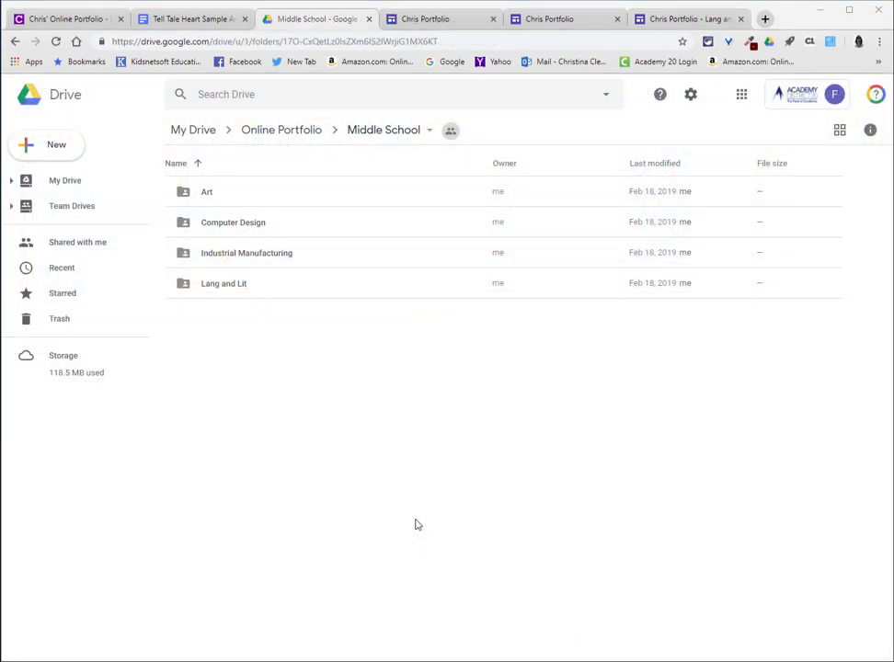
- Examine the contents of the Industrial Manufacturing and Art folders inside the Middle School folder in Google Drive
double_click(244, 253)
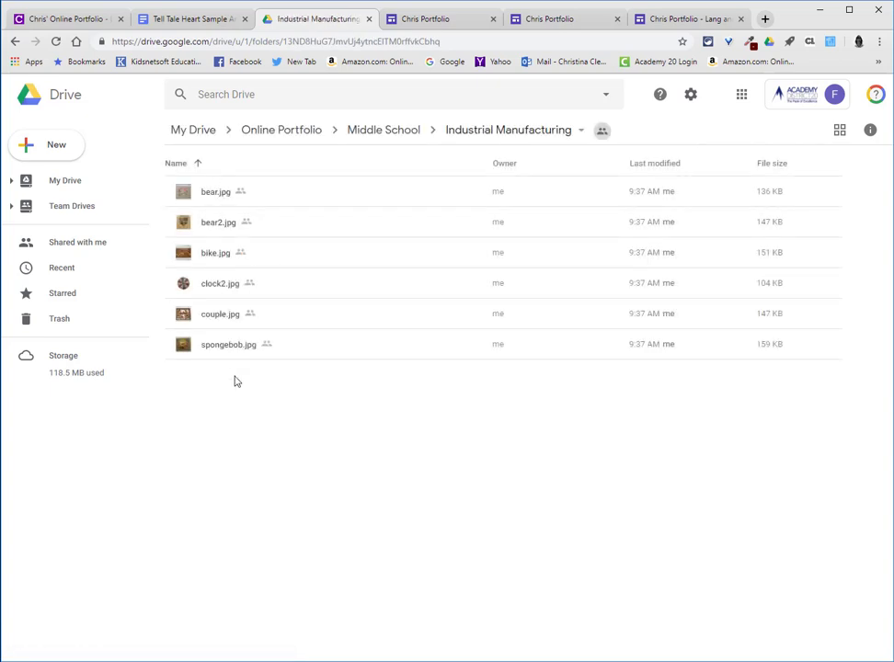
left_click(352, 132)
double_click(200, 193)
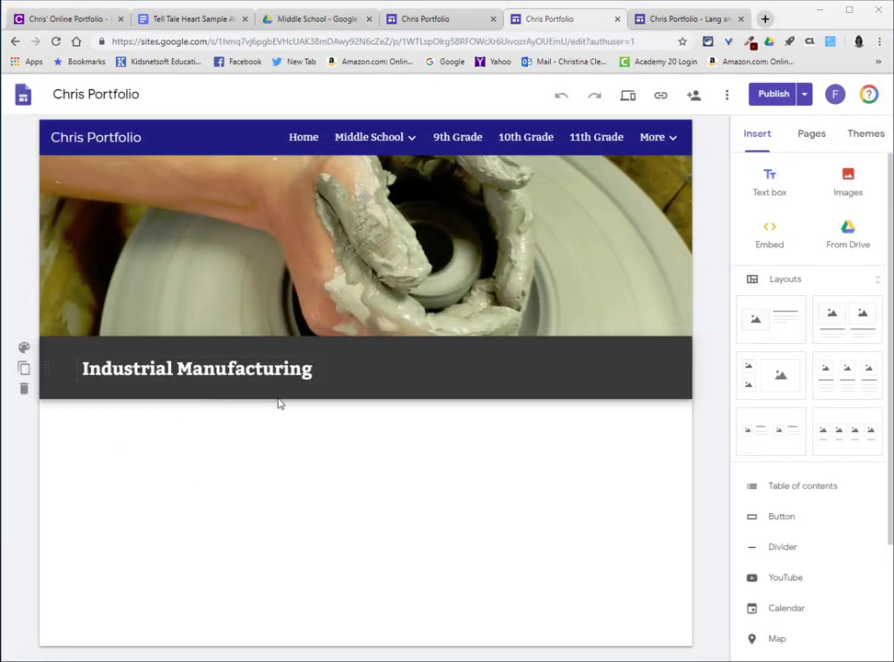
- Insert all six images from the Drive folder Online Portfolio > Middle School > Industrial Manufacturing into the Industrial Manufacturing page
left_click(841, 238)
left_click(692, 284)
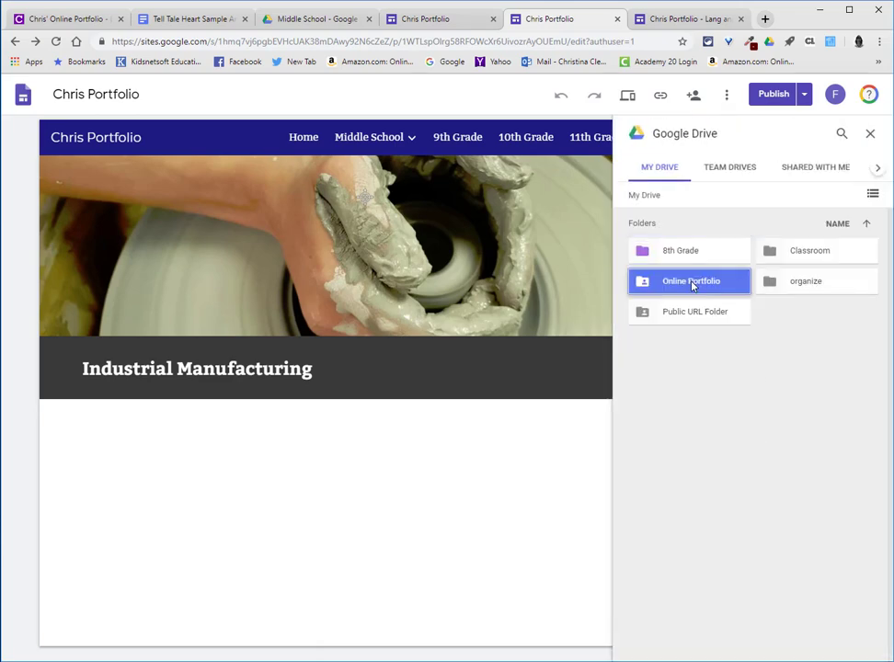
double_click(693, 284)
double_click(688, 314)
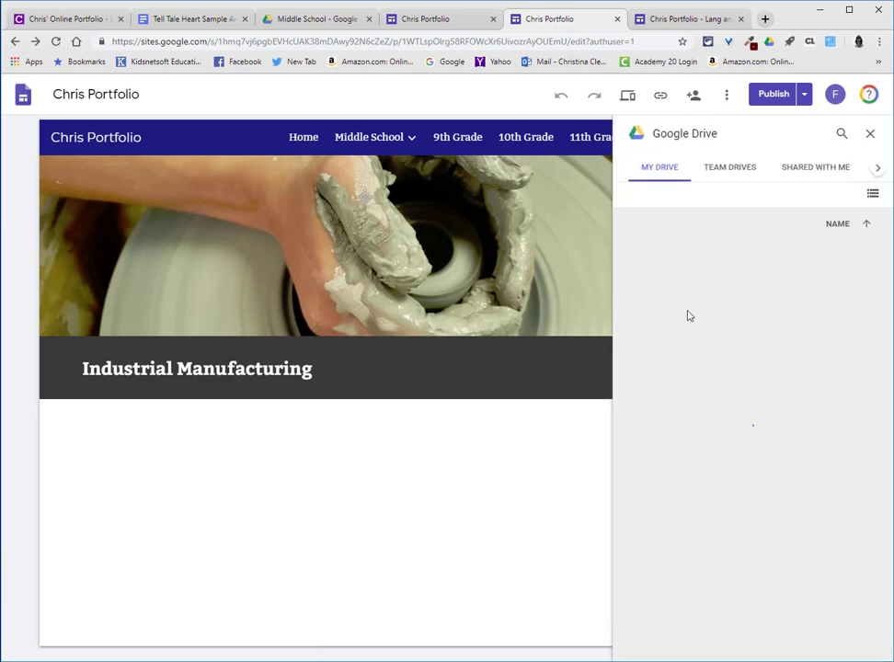
double_click(706, 283)
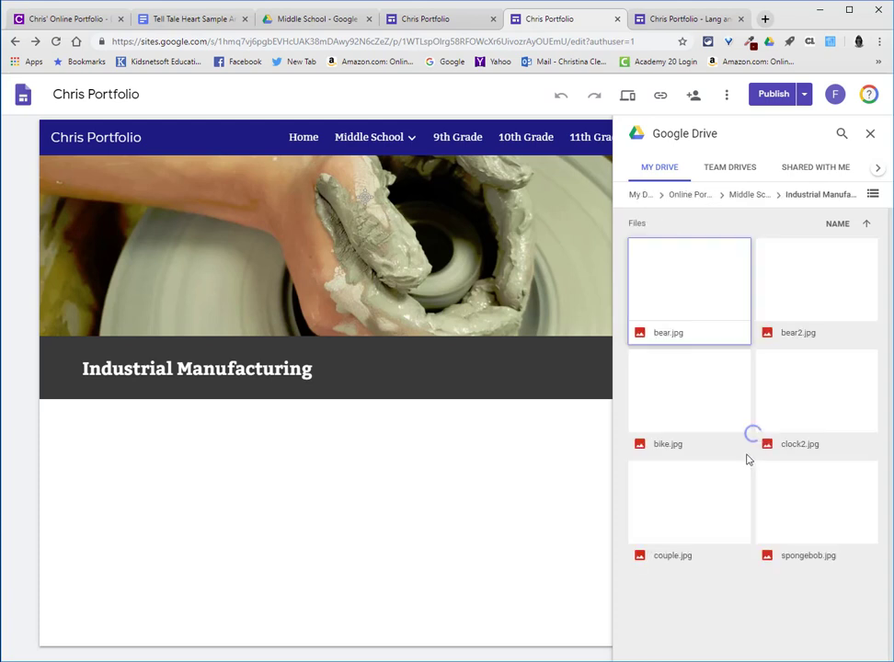
left_click(723, 300)
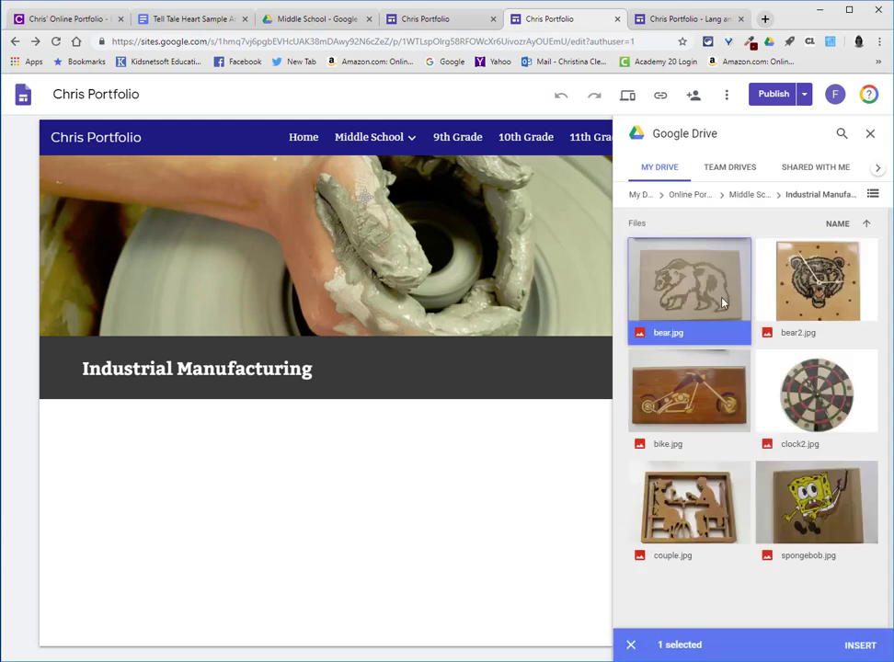
left_click(804, 504, "shift")
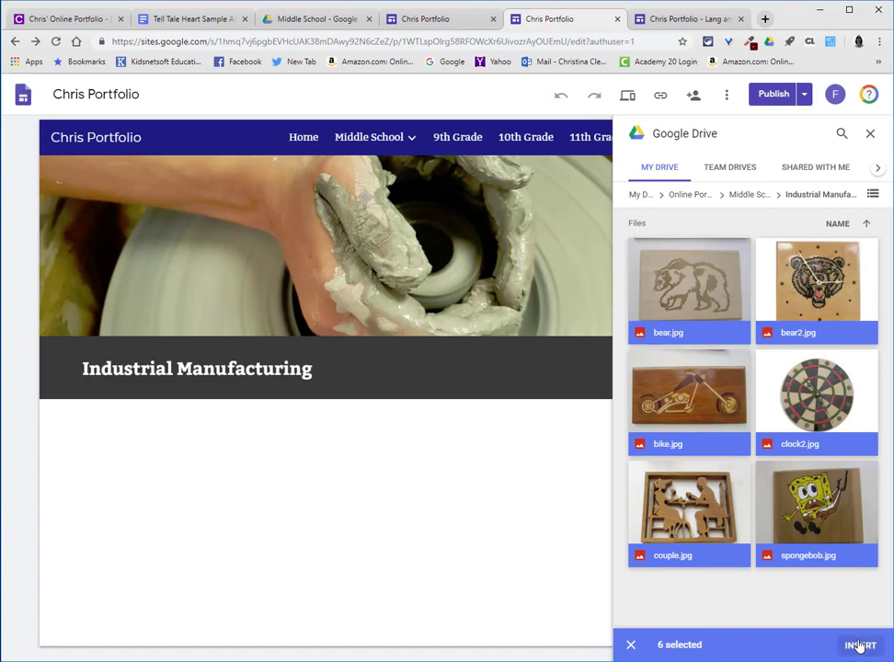
left_click(881, 645)
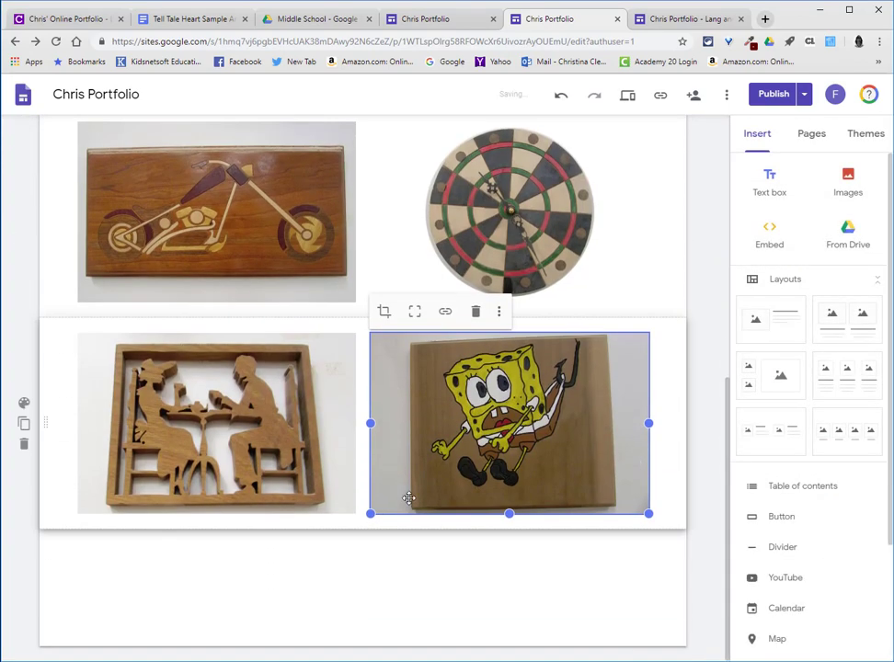
left_click(574, 592)
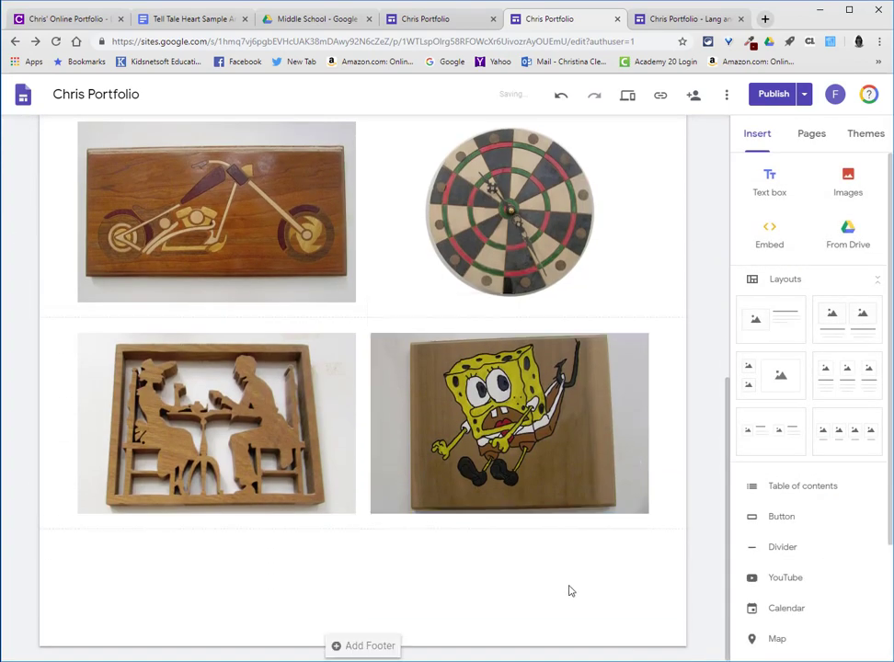
- Review the inserted pictures and examine the Industrial Manufacturing page of Chris' Online Portfolio, including where its bear picture links
scroll(717, 346, "up", 3)
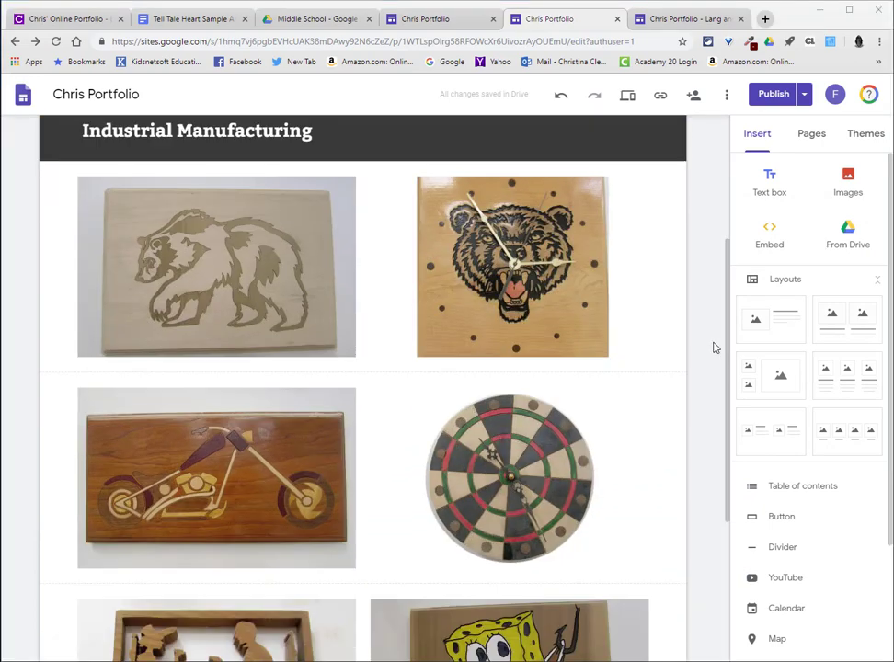
scroll(713, 358, "down", 1)
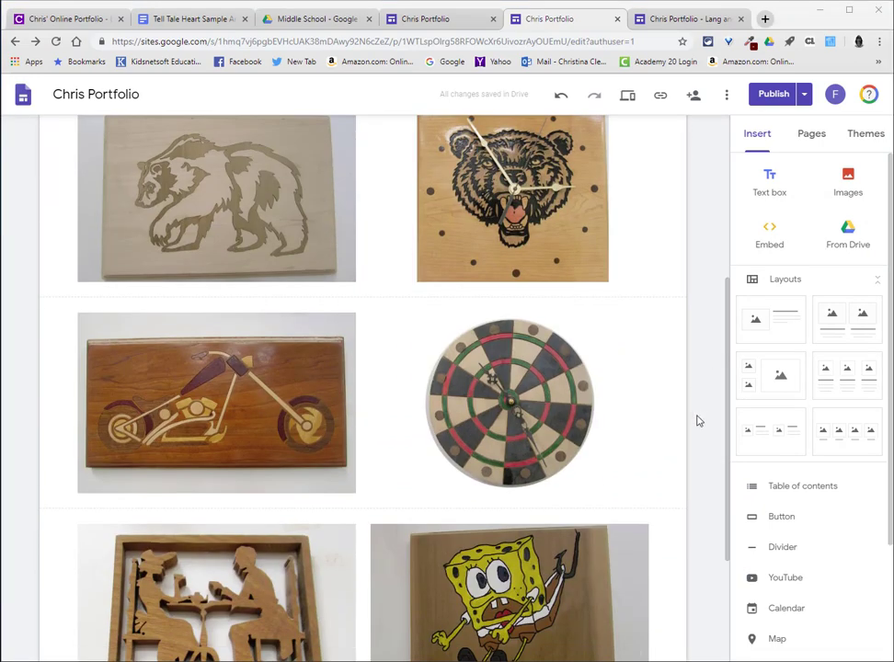
scroll(680, 418, "down", 2)
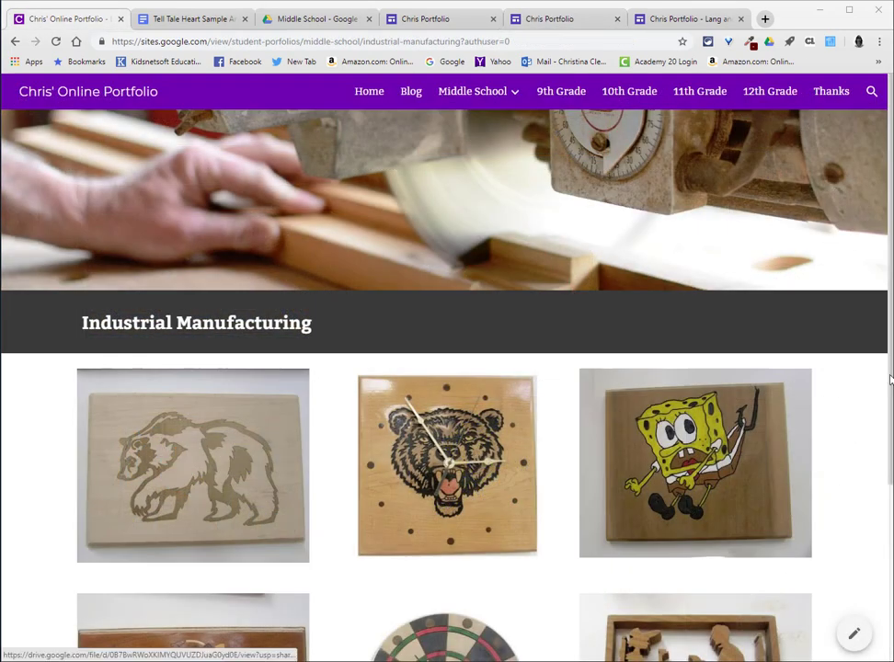
scroll(864, 403, "down", 2)
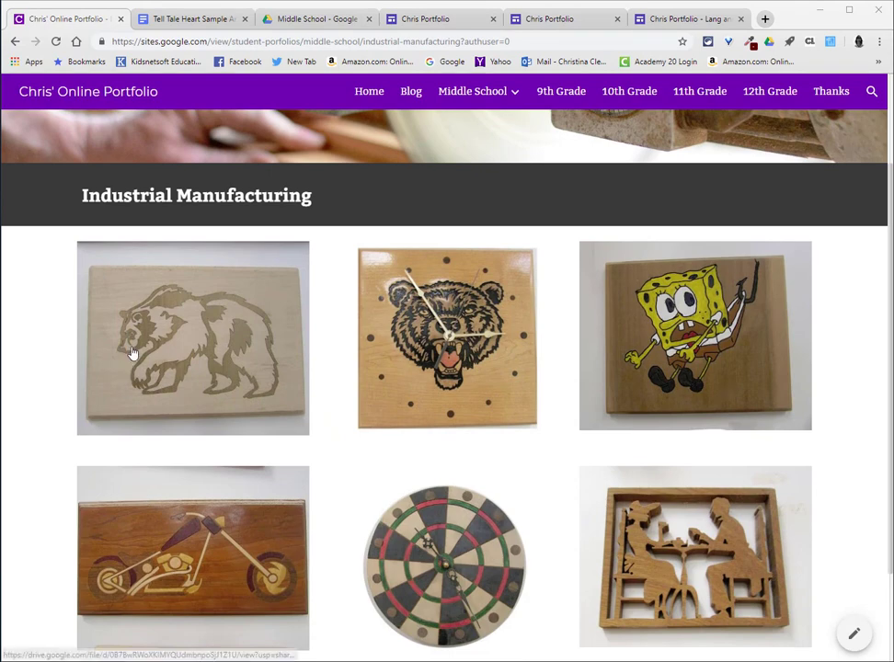
left_click(137, 296)
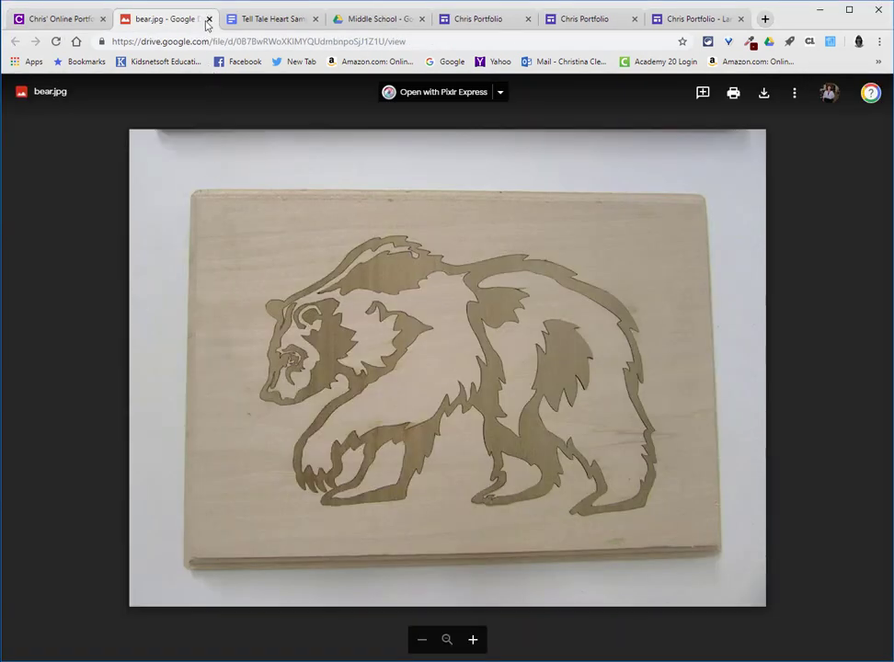
left_click(209, 19)
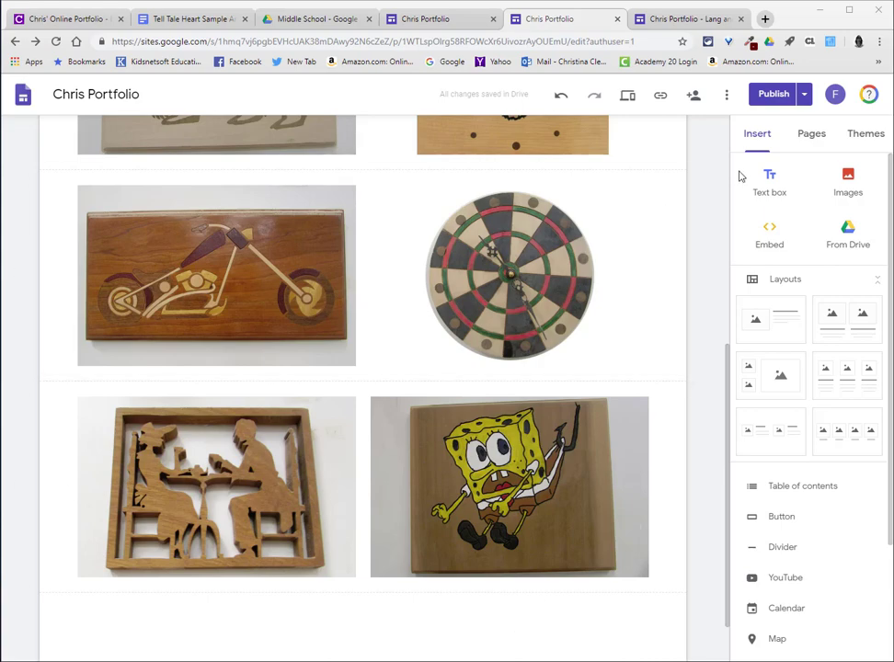
- Publish the site with the new Industrial Manufacturing pictures
left_click(770, 96)
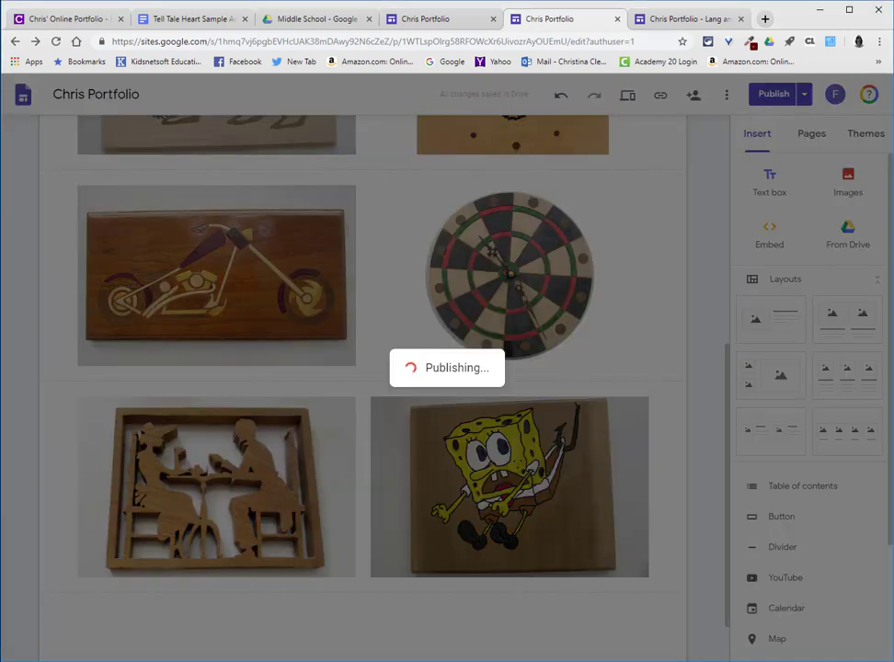